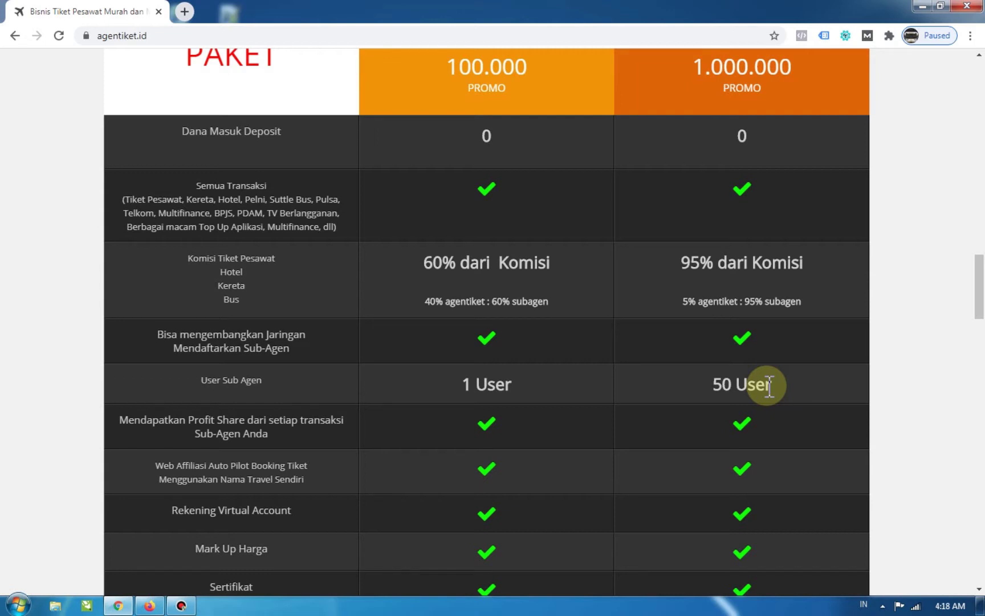
Sign in to the agent system with a refreshed captcha, answering 16 in Hasil.
scroll(866, 354, up, 1)
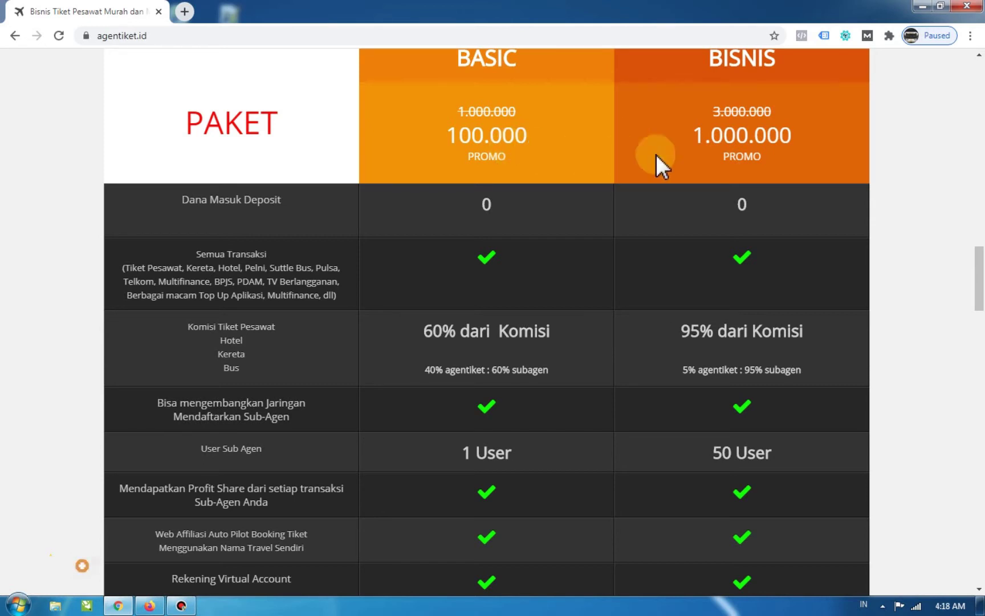
drag(978, 264, 979, 54)
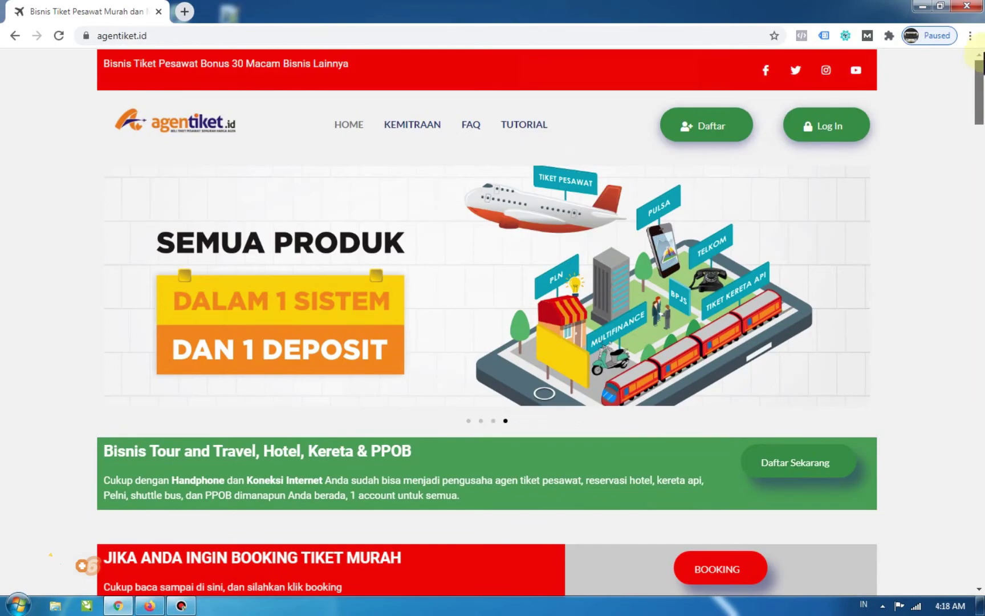
click(832, 126)
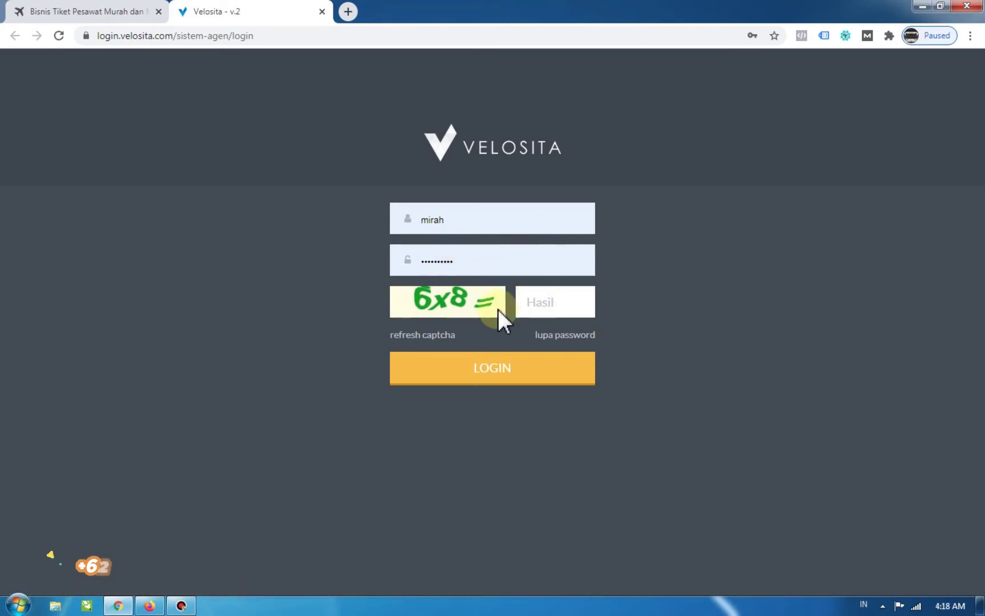
click(436, 335)
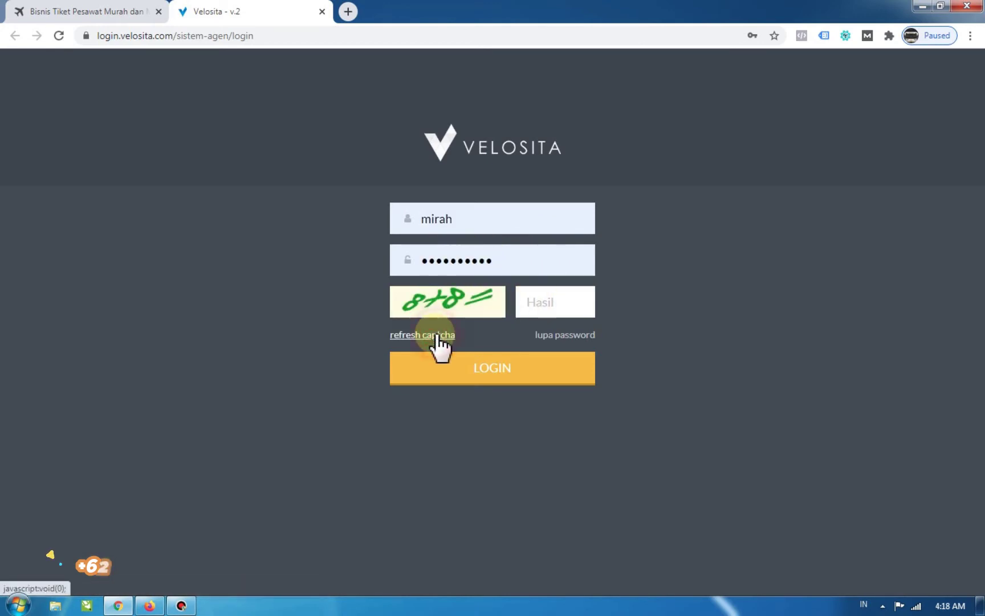
click(561, 296)
text(16)
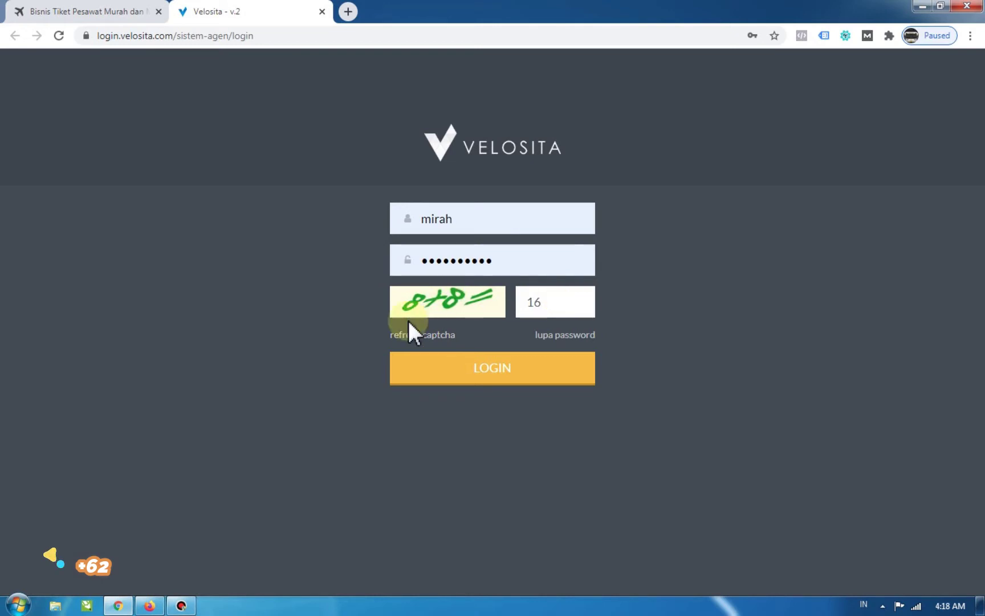
click(490, 366)
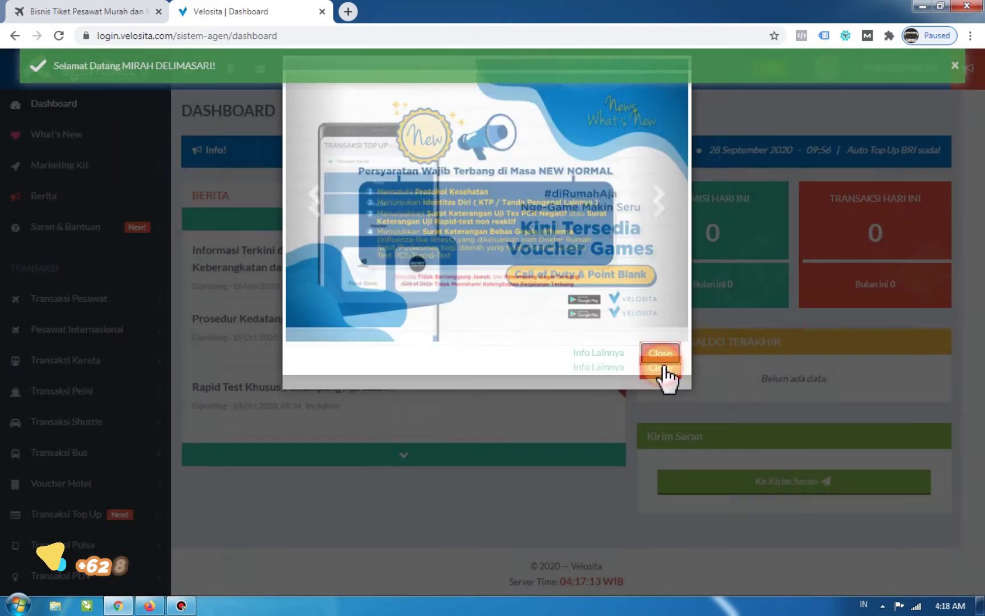
Dismiss the news announcement popup and the welcome message on the Dashboard.
click(657, 368)
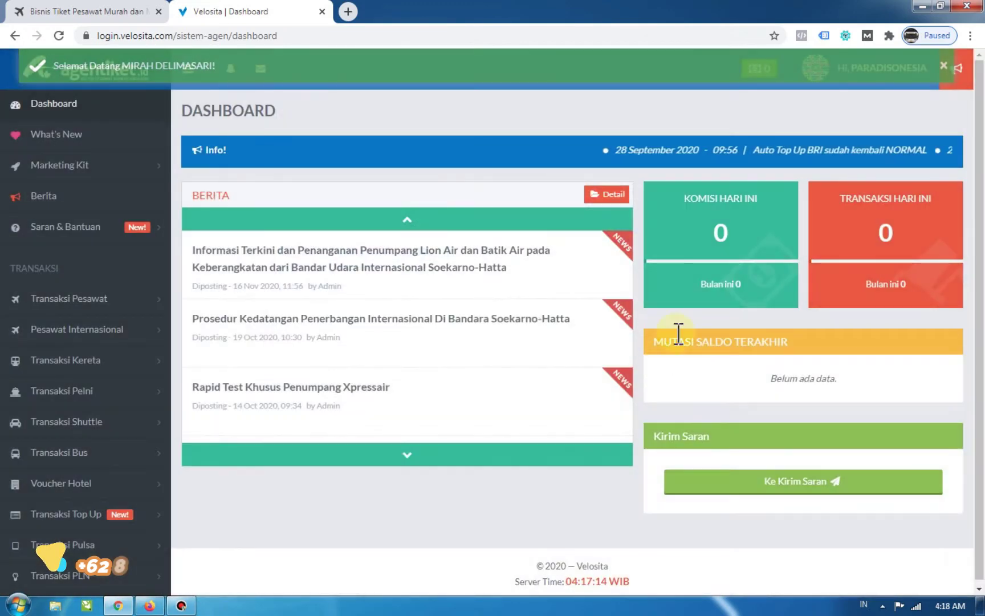
click(943, 68)
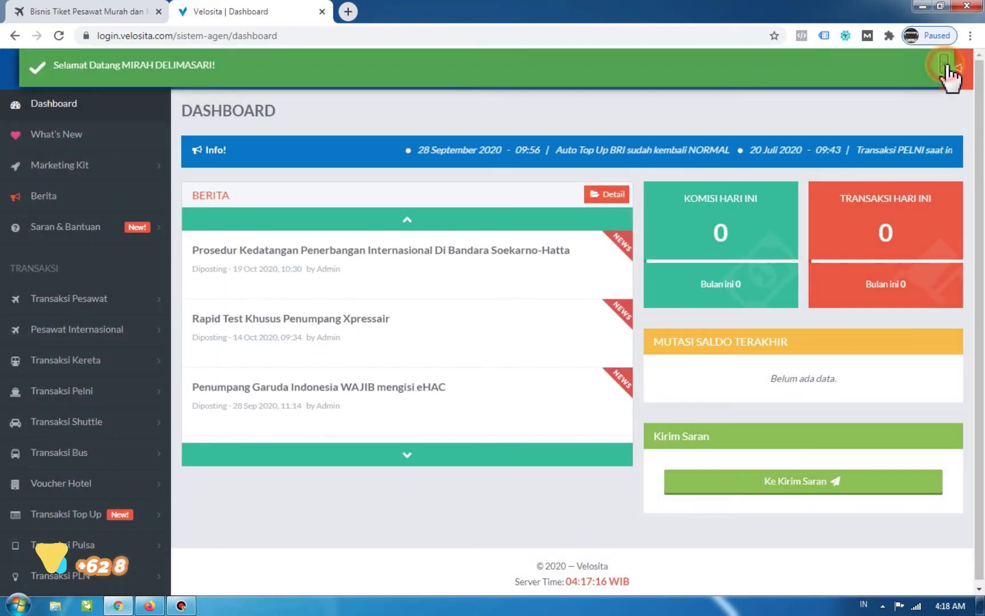
scroll(51, 304, down, 3)
scroll(50, 303, down, 7)
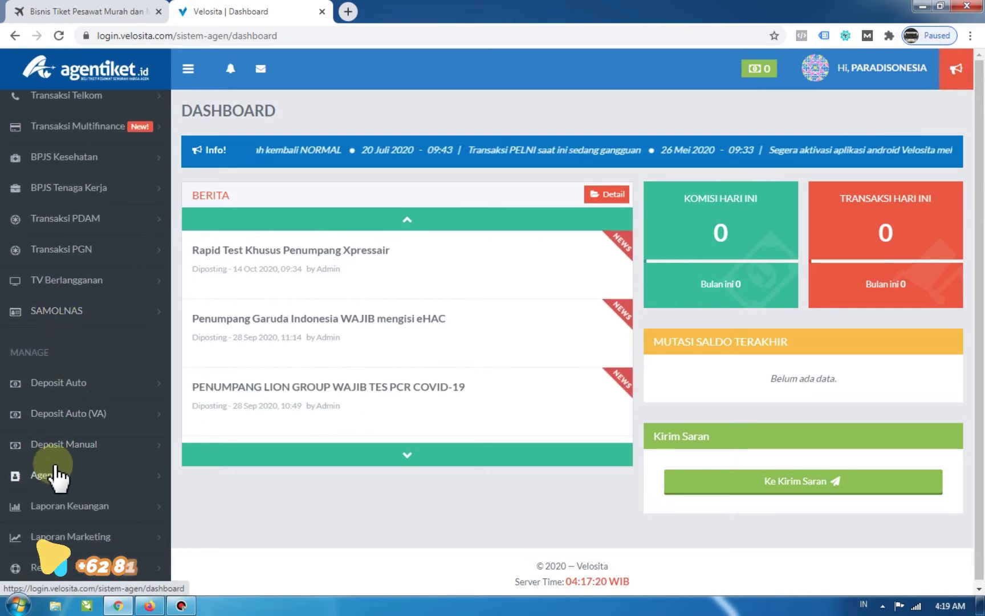
Expand Agen under MANAGE and open Data Agen, showing an empty agent table.
click(43, 476)
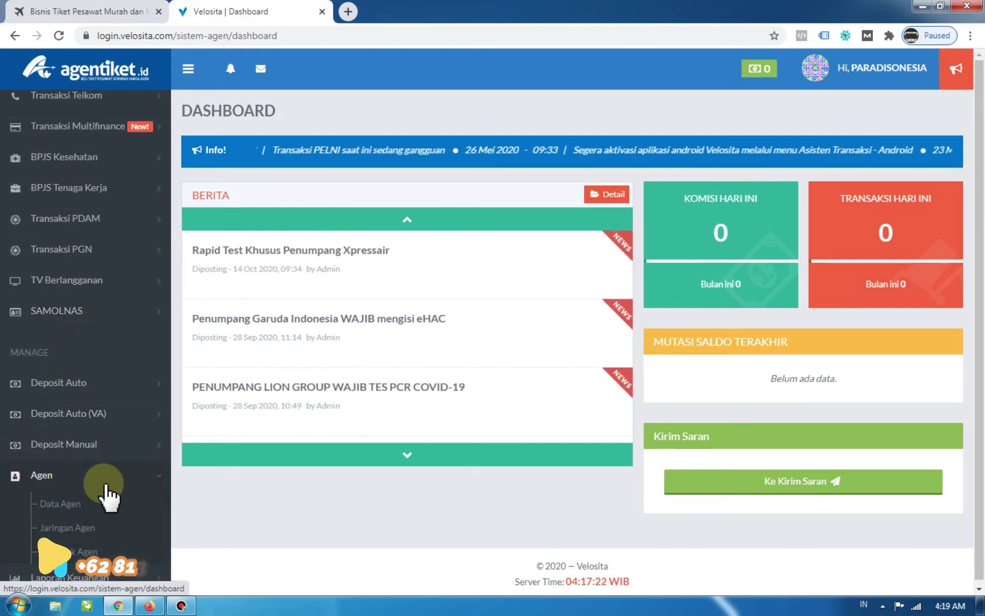
scroll(114, 496, down, 3)
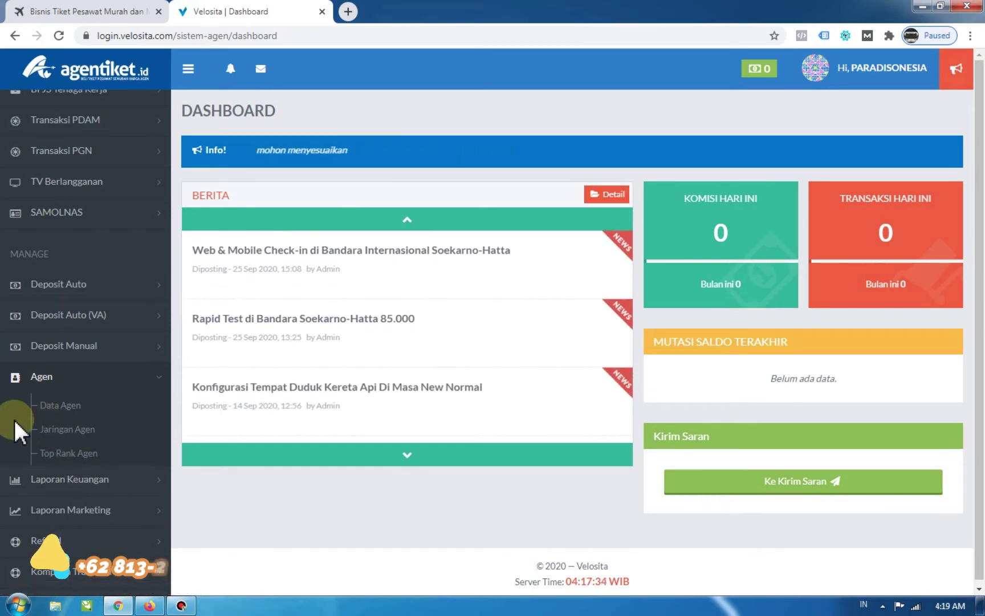
click(56, 411)
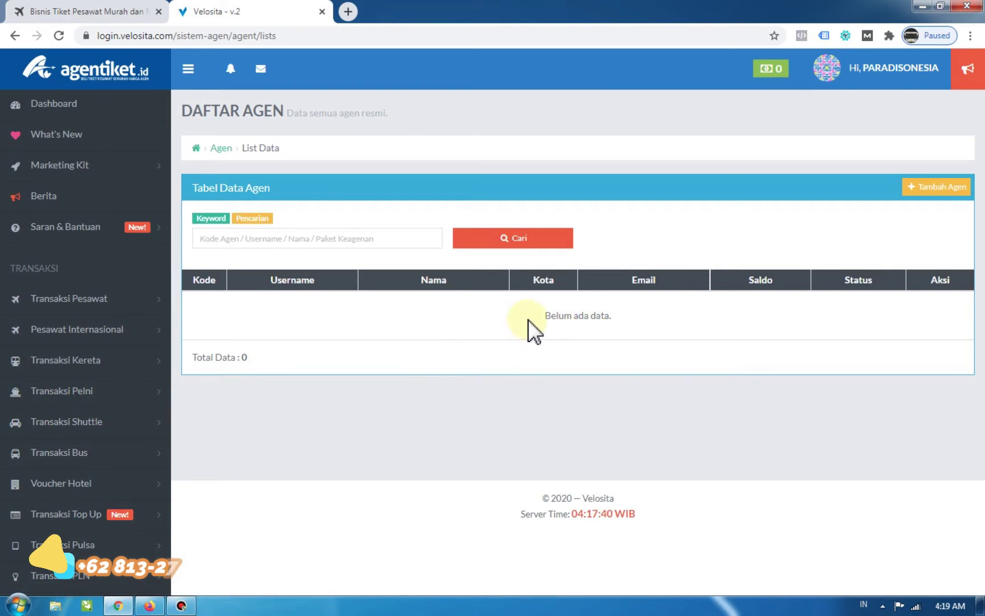
drag(528, 319, 627, 313)
click(631, 313)
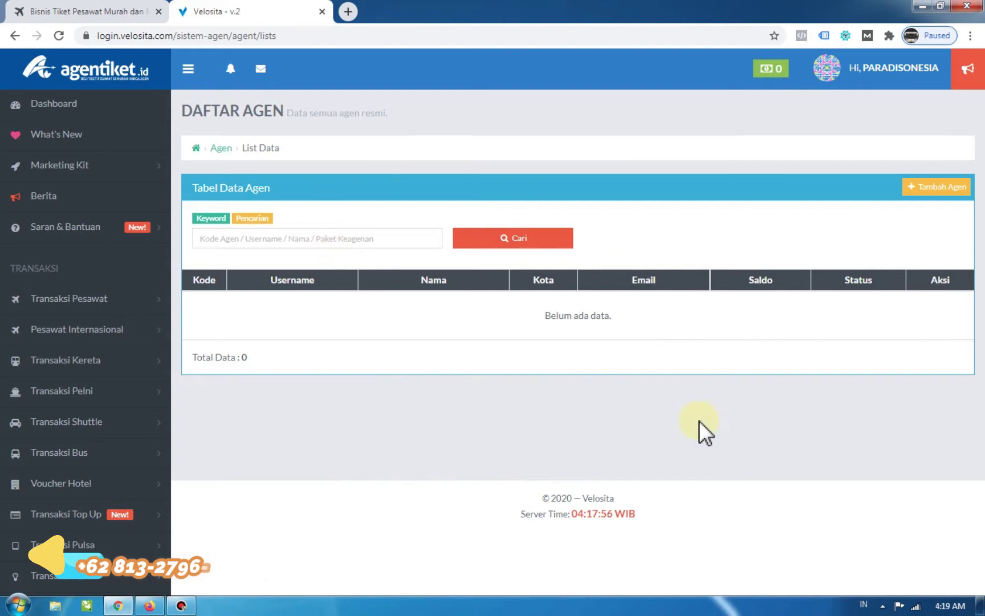
Open the Tambah Agen registration form and confirm the Jenis Paket list is empty.
click(936, 187)
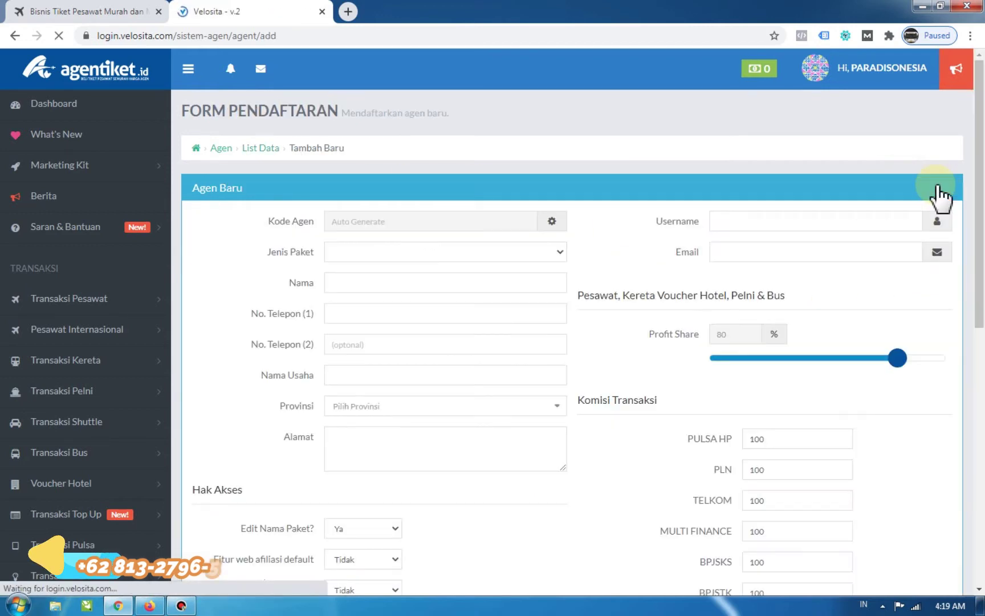
click(370, 253)
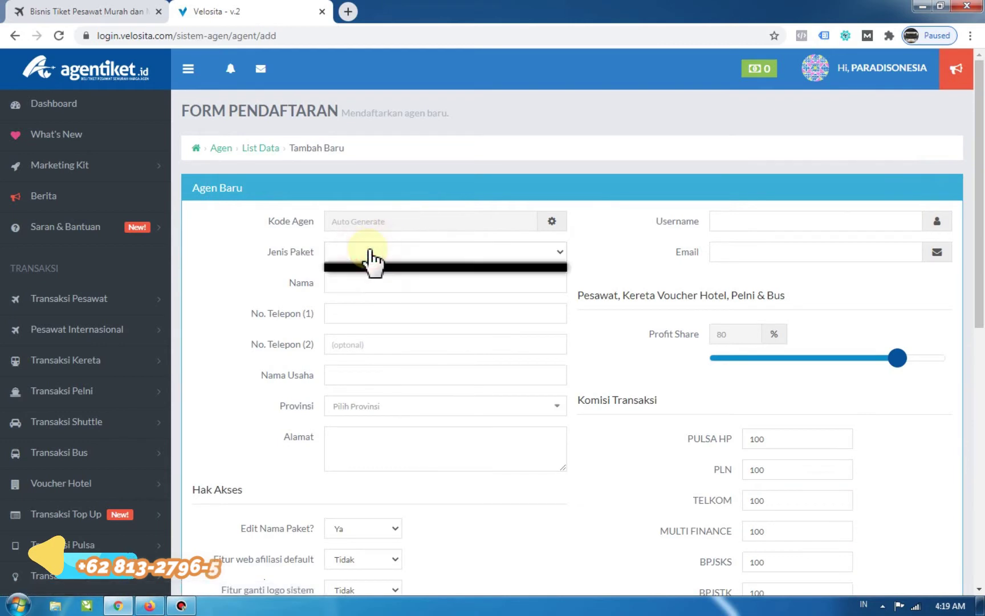
click(370, 254)
click(372, 255)
click(363, 264)
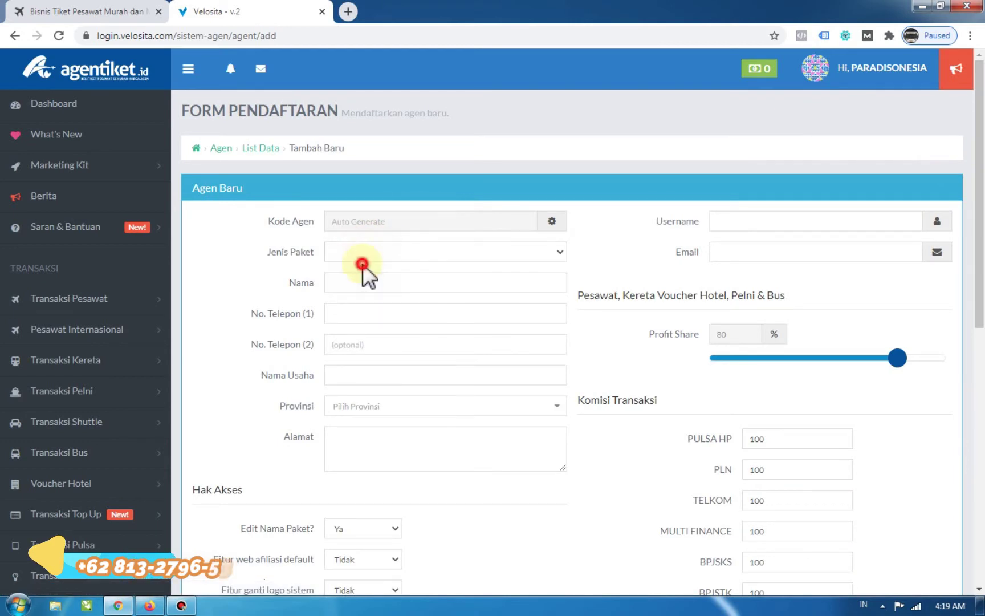
click(364, 259)
click(359, 263)
click(383, 261)
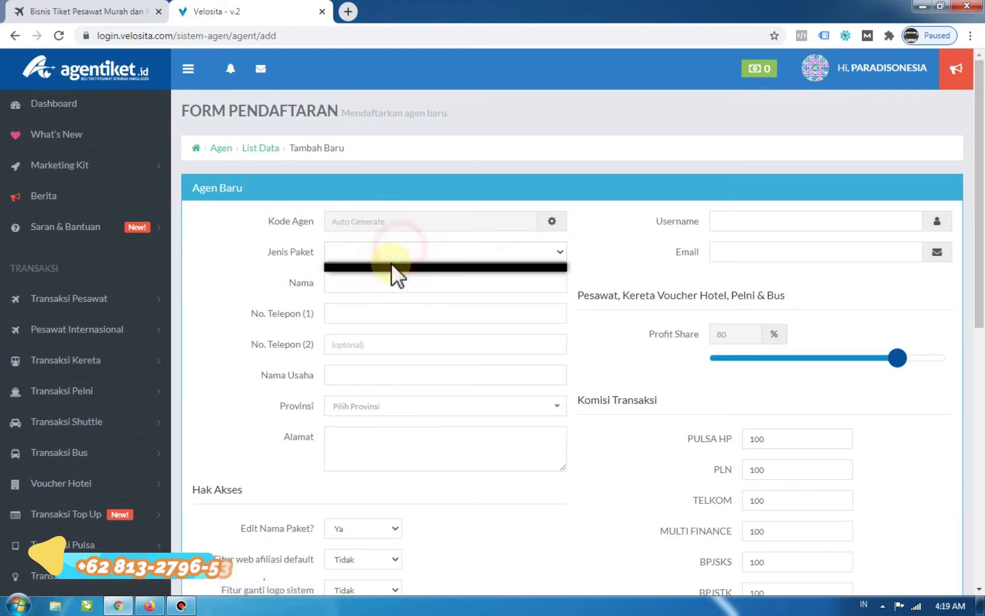
click(387, 266)
click(373, 253)
click(370, 262)
click(365, 259)
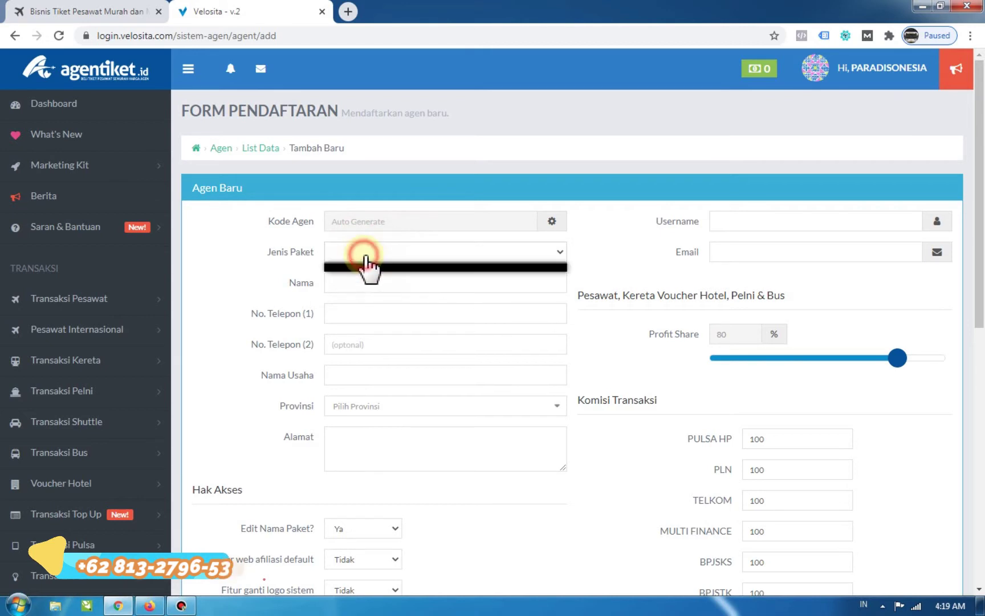
click(362, 268)
click(358, 279)
scroll(358, 279, down, 1)
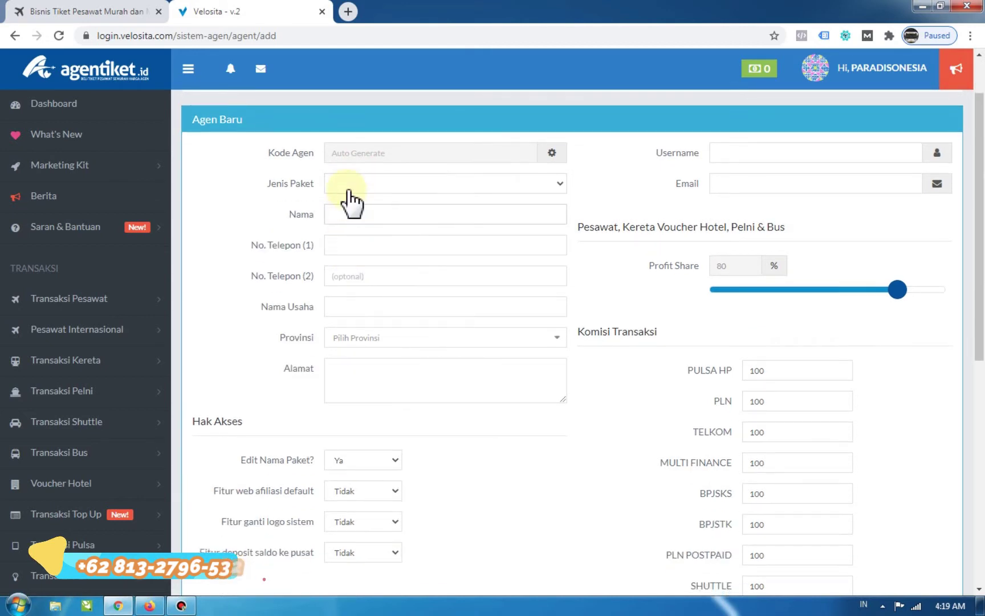
click(351, 198)
click(349, 194)
Scroll down the form and expand the Pengaturan section in the sidebar.
scroll(149, 308, down, 6)
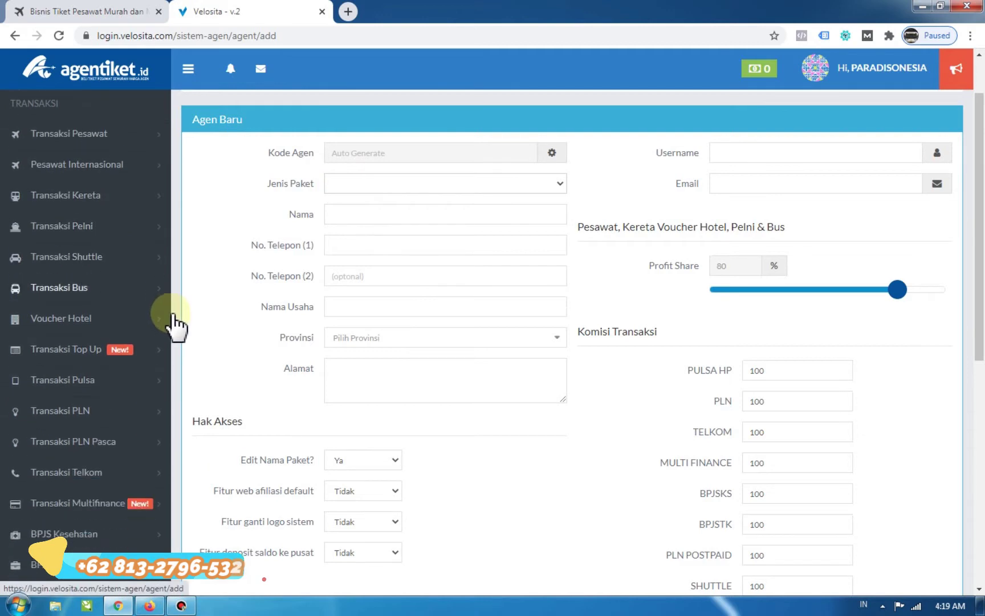
scroll(216, 339, down, 2)
scroll(216, 341, down, 1)
scroll(55, 433, down, 4)
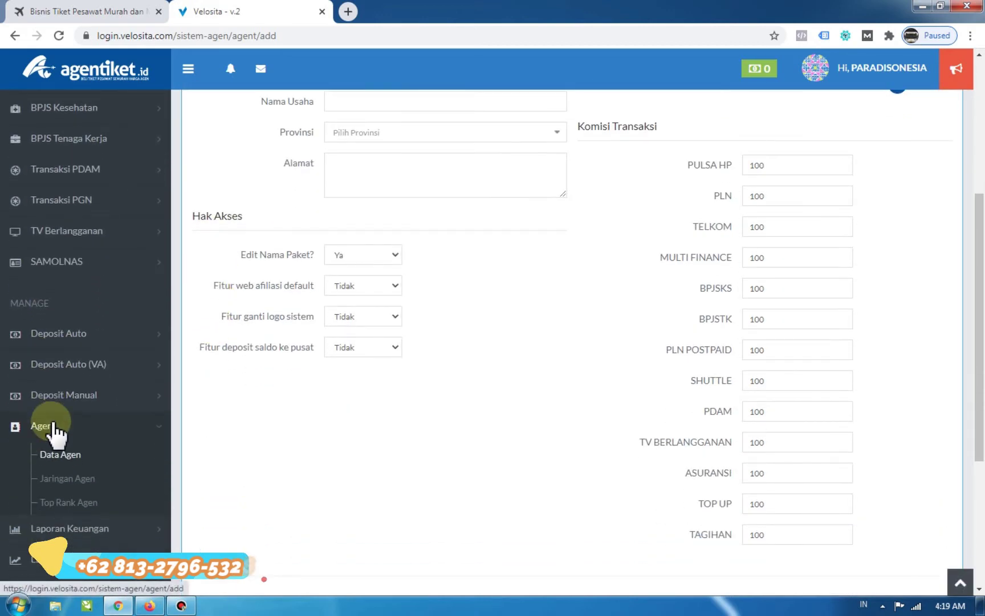
scroll(54, 437, down, 2)
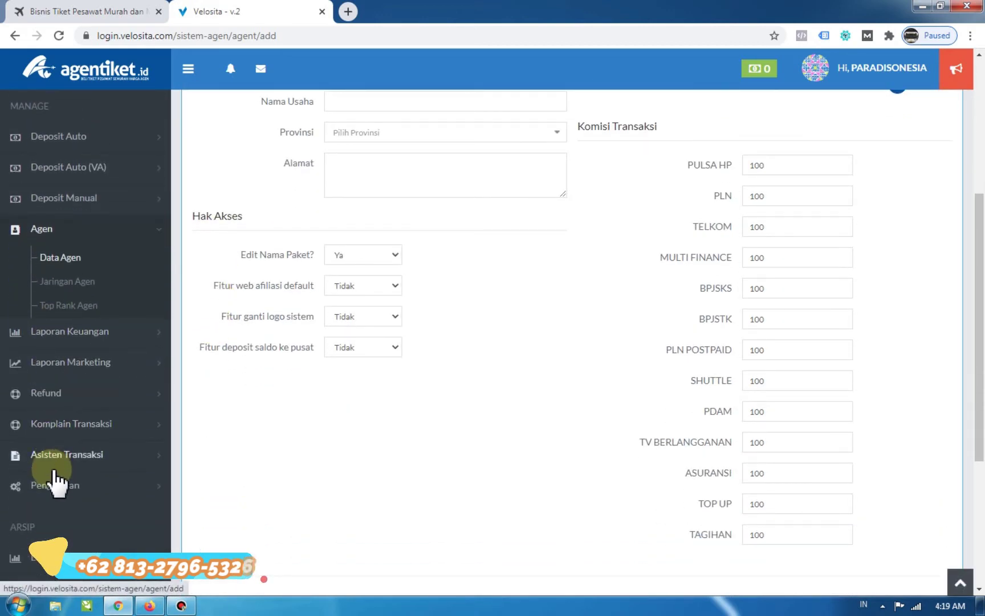
click(54, 485)
scroll(57, 491, down, 2)
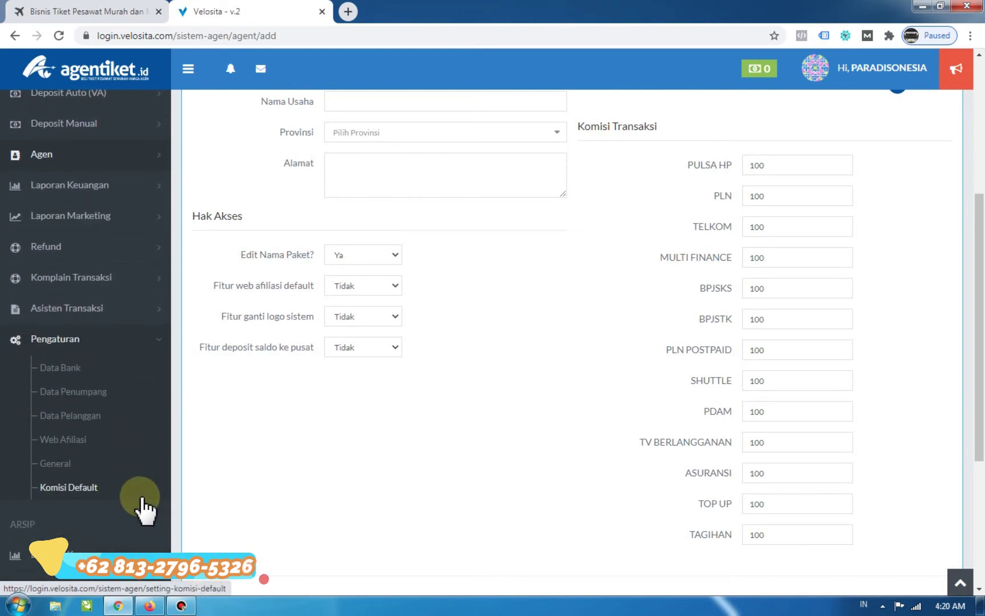
In general settings, name packages MURAH, MEDIUM, MANTAP and set commissions 80 and 100.
click(67, 462)
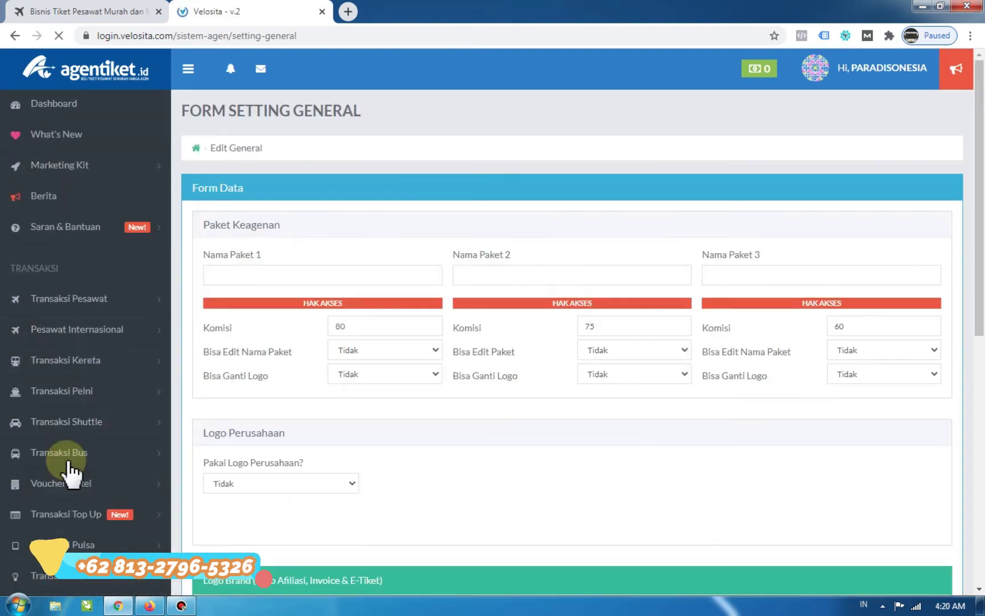
click(218, 279)
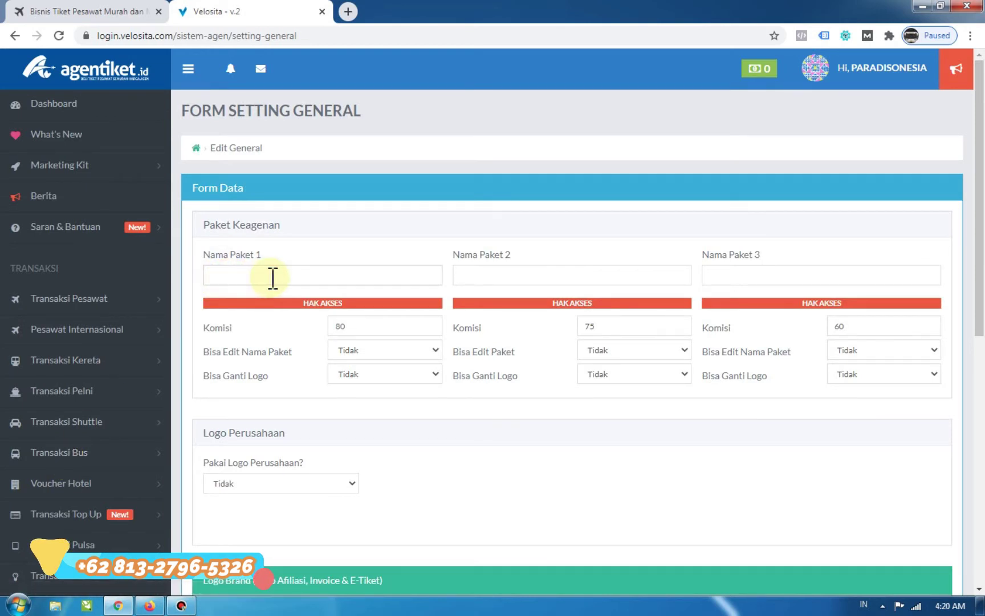
text(MURAH)
click(505, 280)
click(369, 327)
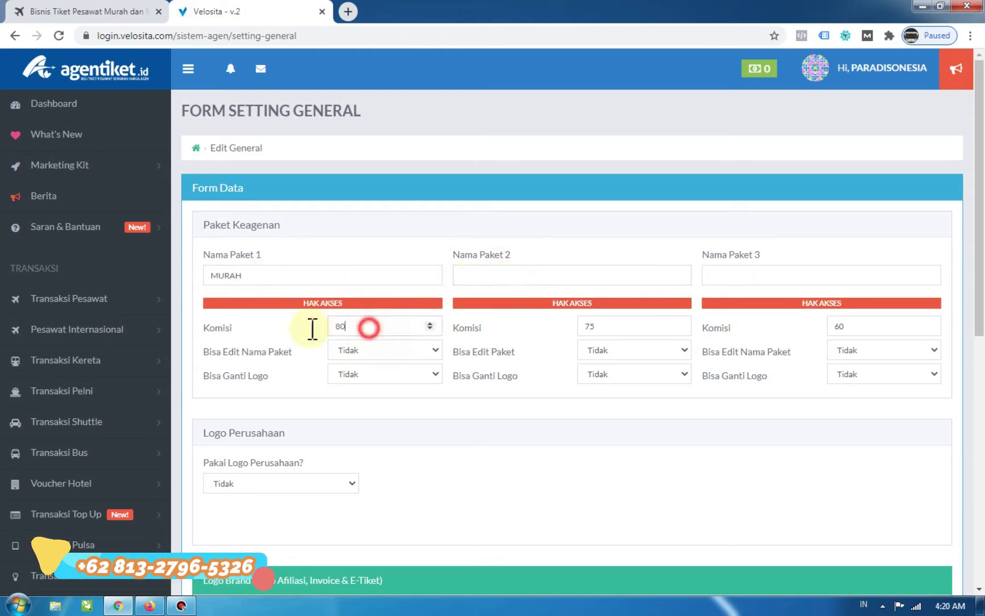
key(ctrl+a)
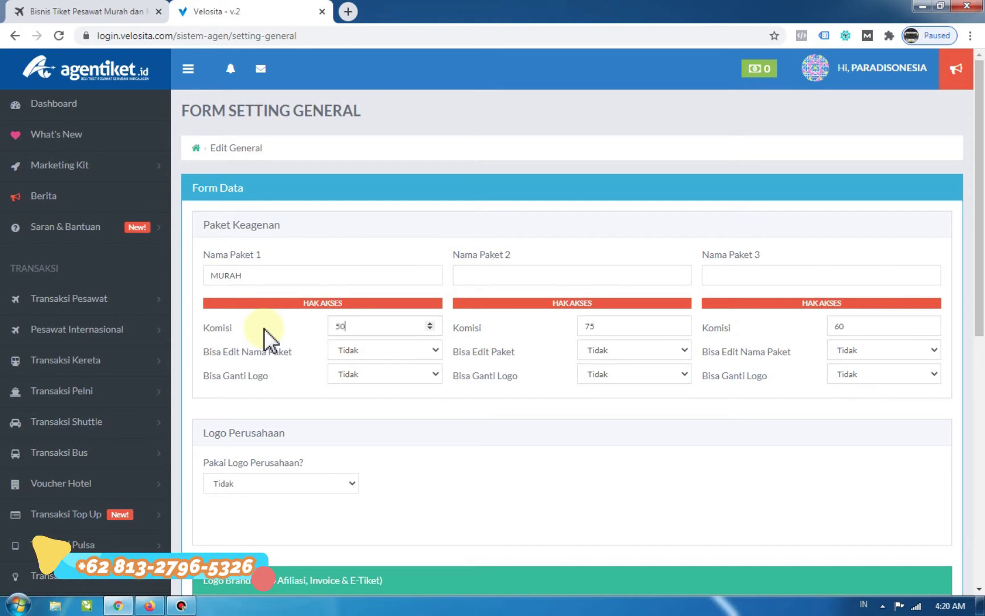
click(536, 273)
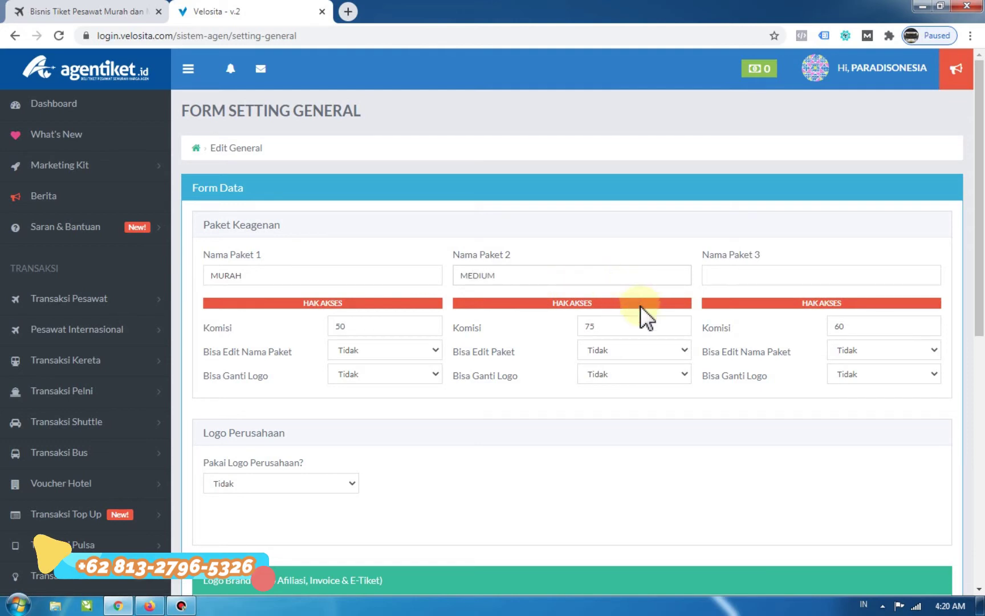
double_click(621, 321)
text(80)
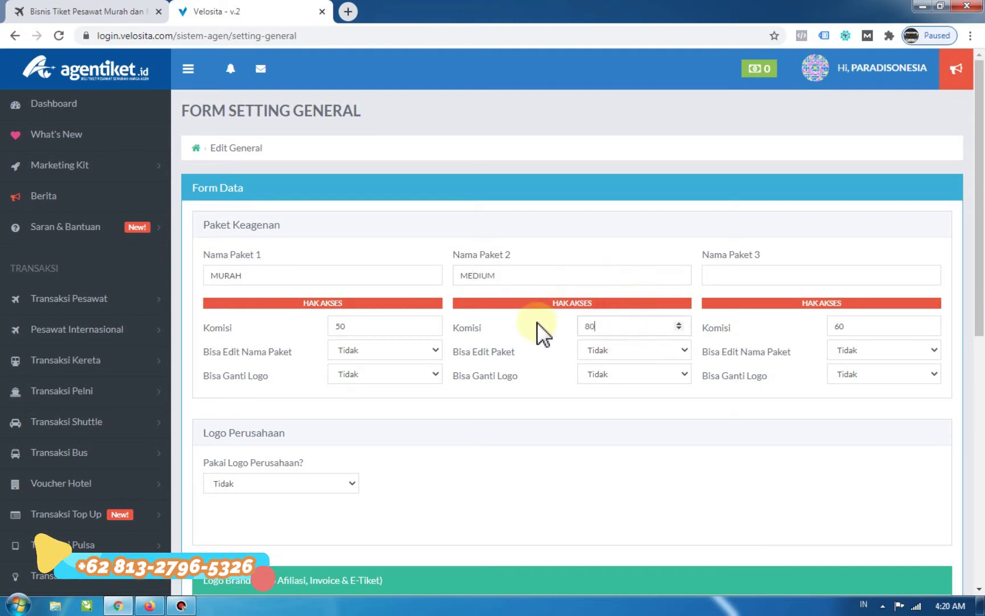
click(747, 279)
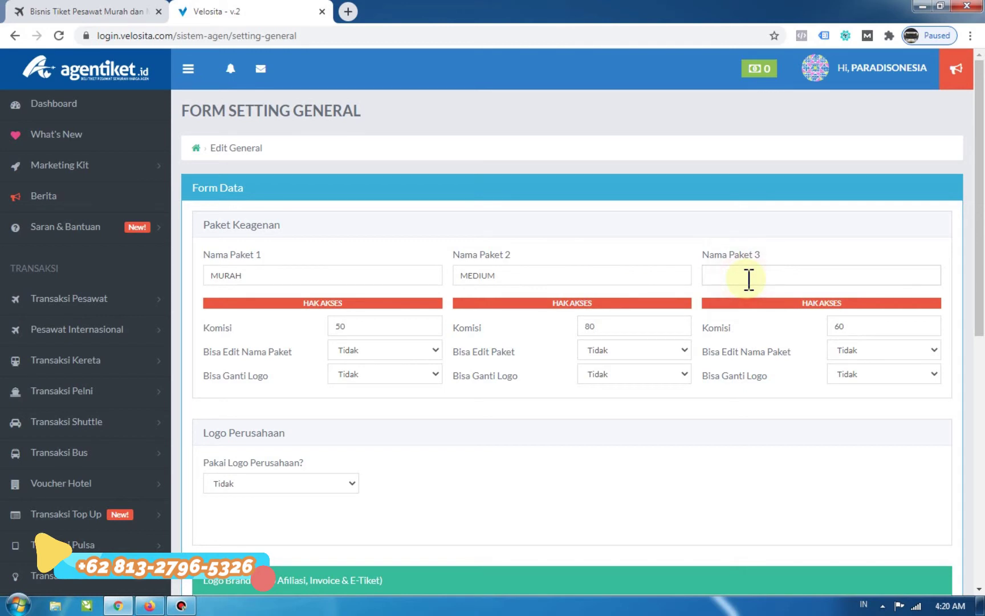
double_click(858, 326)
text(100)
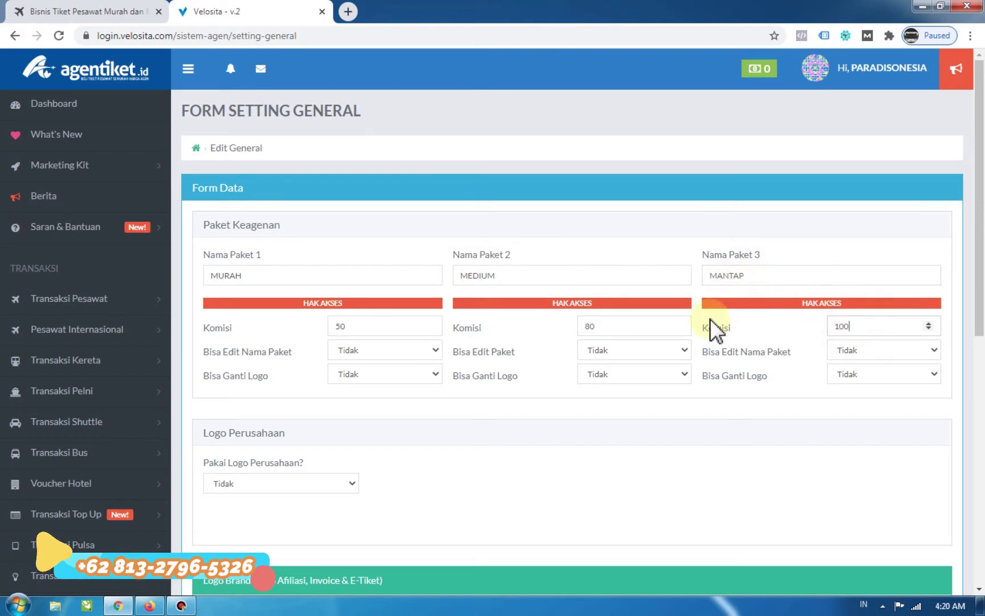
Leave the package permissions at Tidak and set Pakai Logo Perusahaan to Ya.
click(355, 347)
click(353, 349)
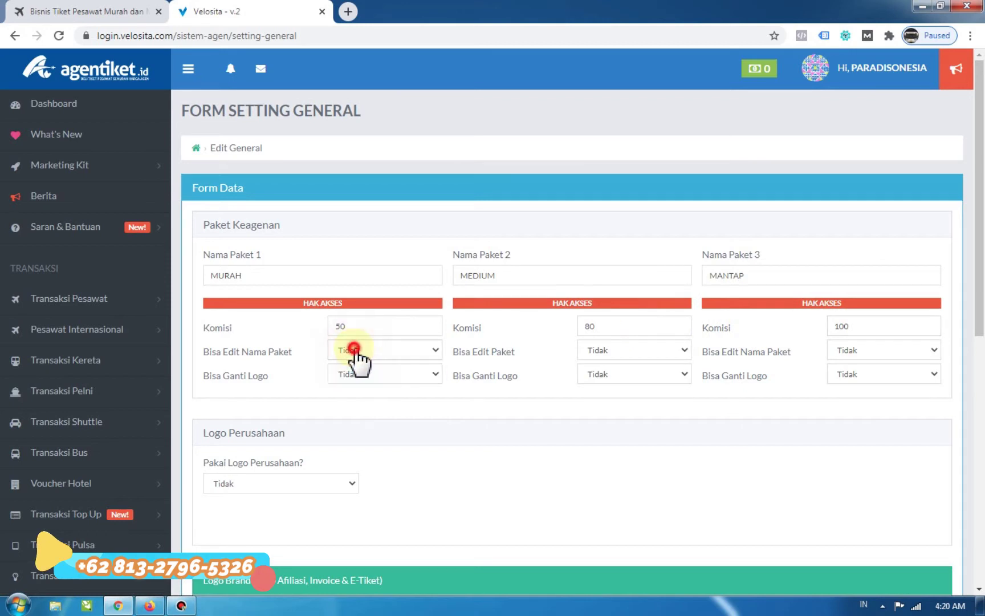
click(354, 371)
click(355, 373)
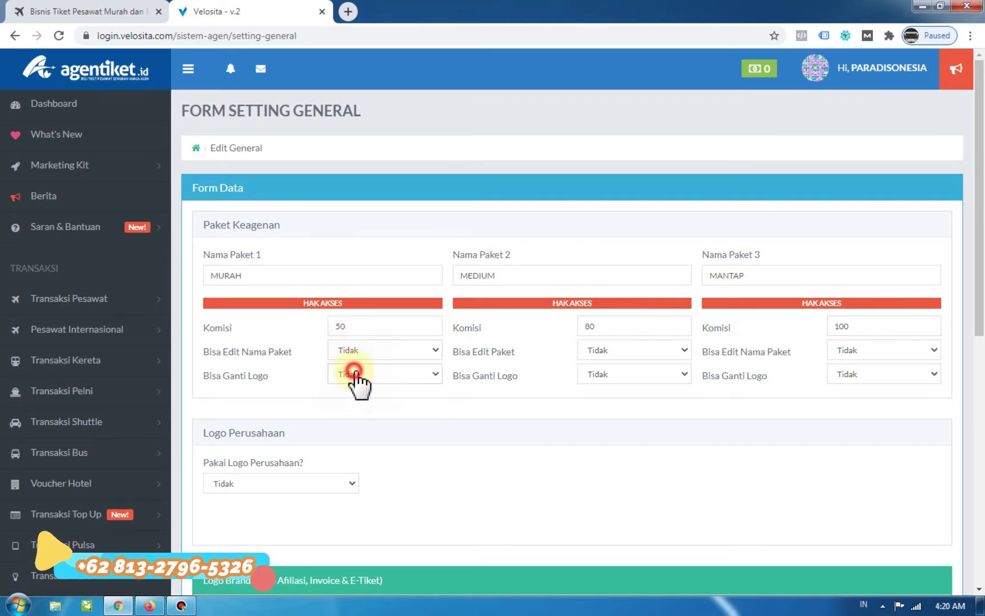
click(653, 375)
click(651, 371)
click(650, 353)
click(758, 404)
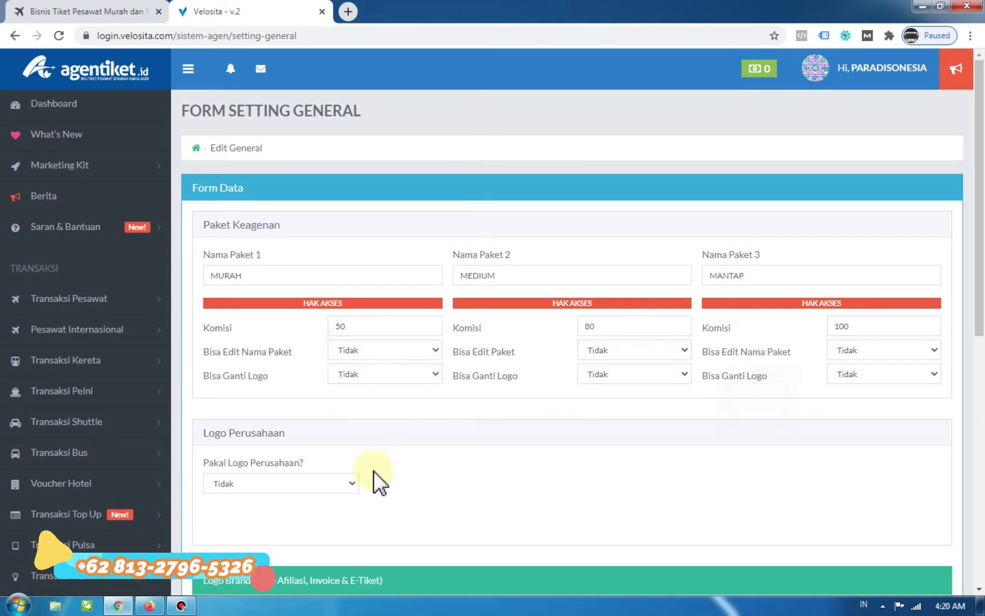
click(280, 496)
click(265, 496)
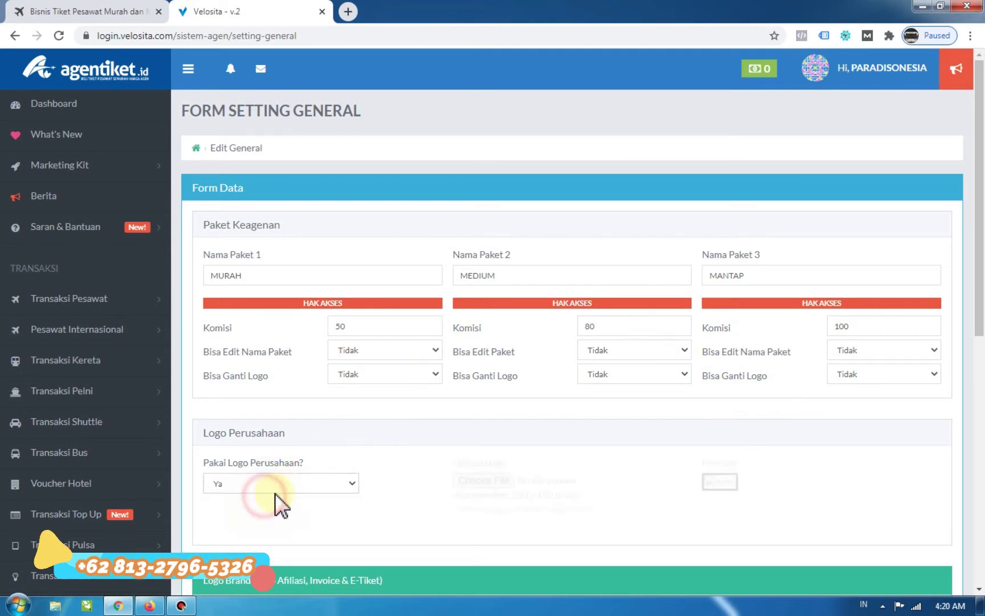
Attach logo-1536x329.png as the Logo Brand image.
scroll(288, 411, down, 3)
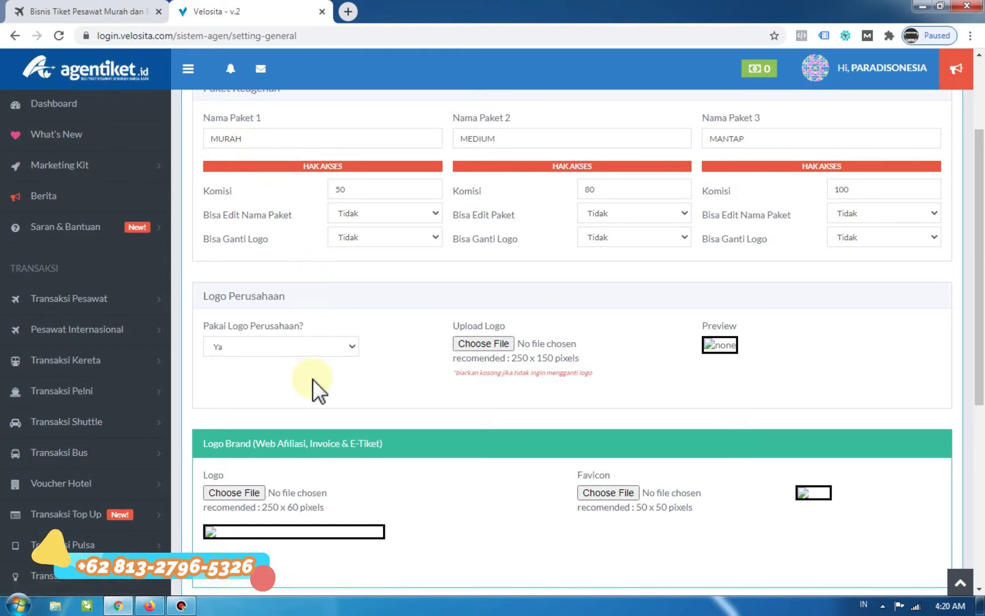
scroll(243, 399, down, 3)
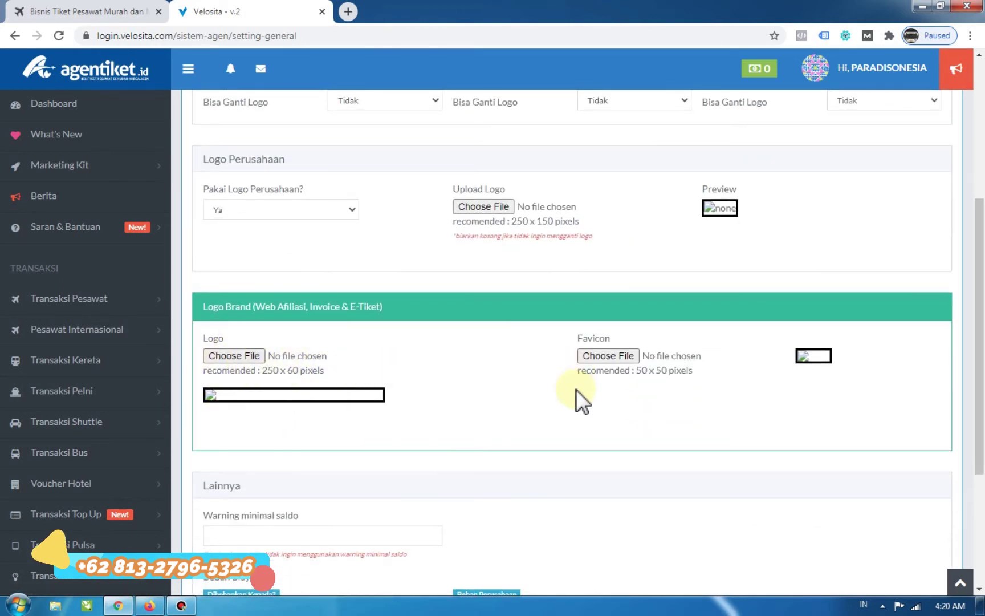
scroll(467, 405, down, 1)
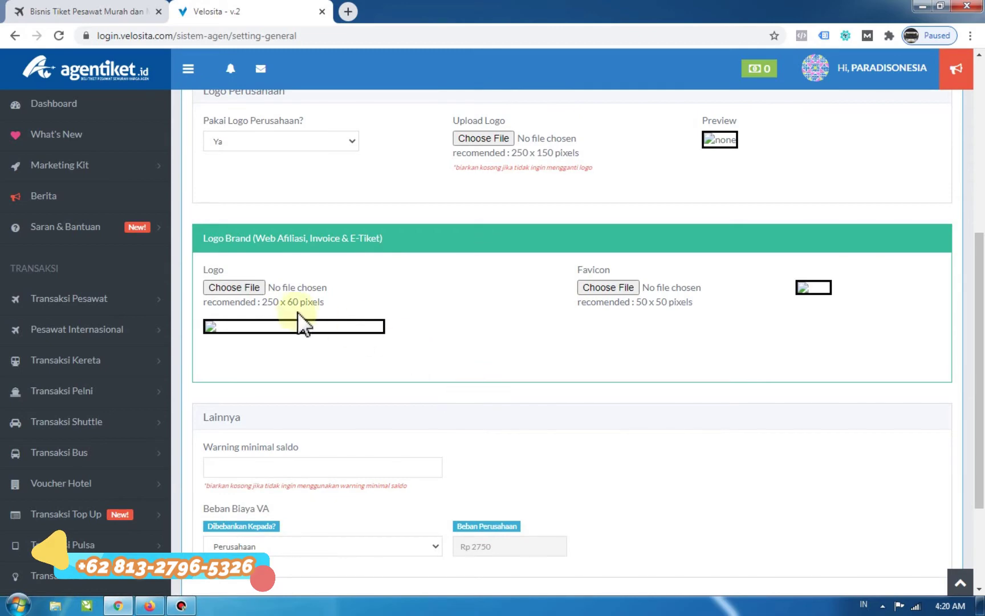
click(231, 290)
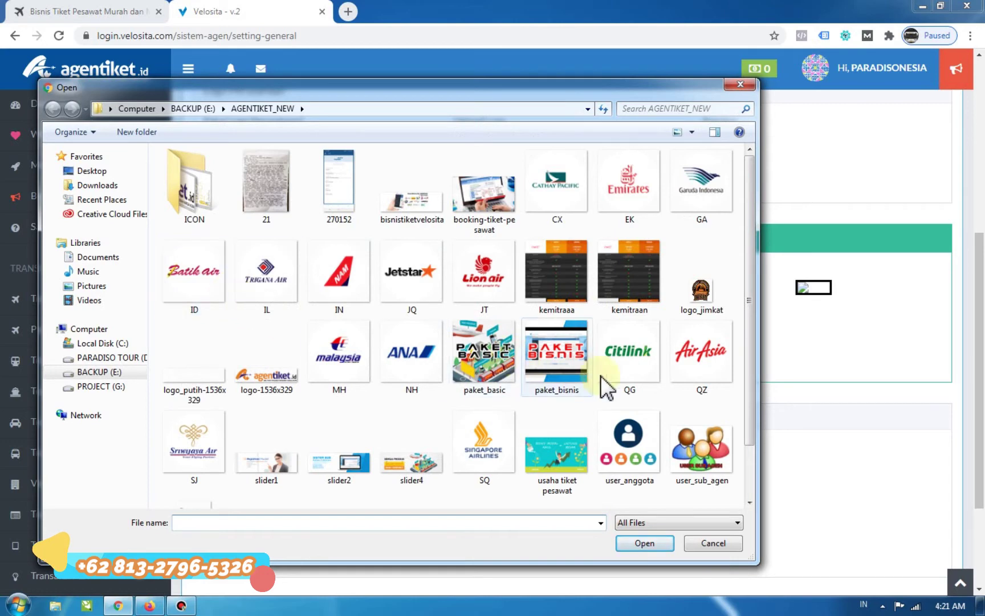
click(265, 370)
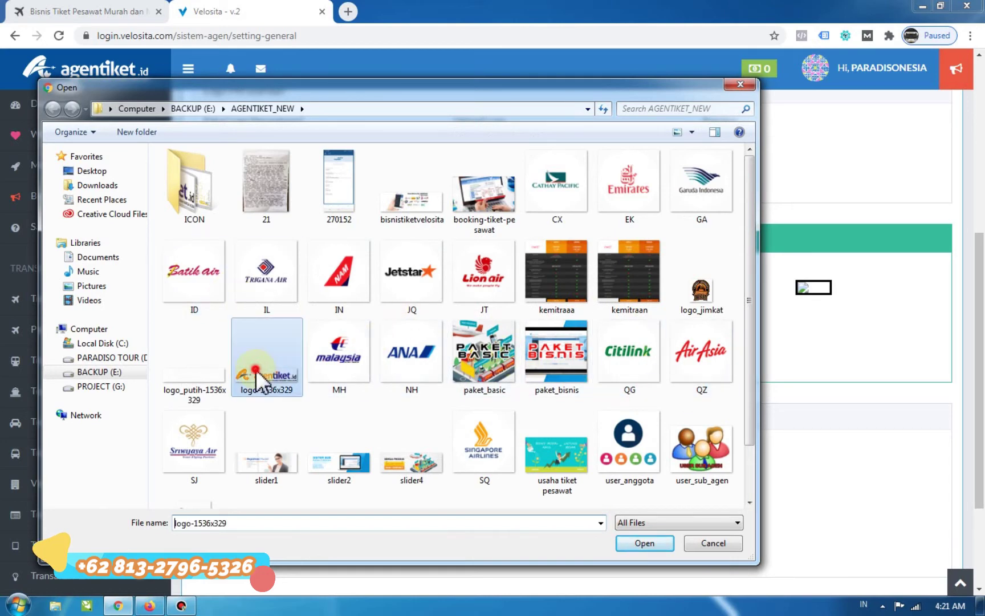
click(637, 543)
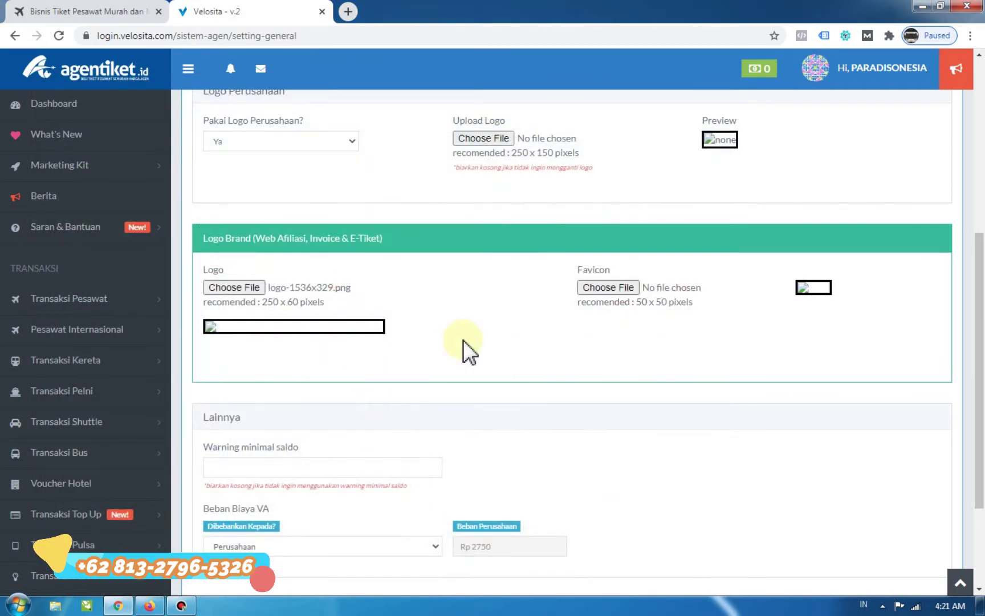
Attach logo-1536x329.png as the company logo under Upload Logo.
scroll(518, 325, up, 5)
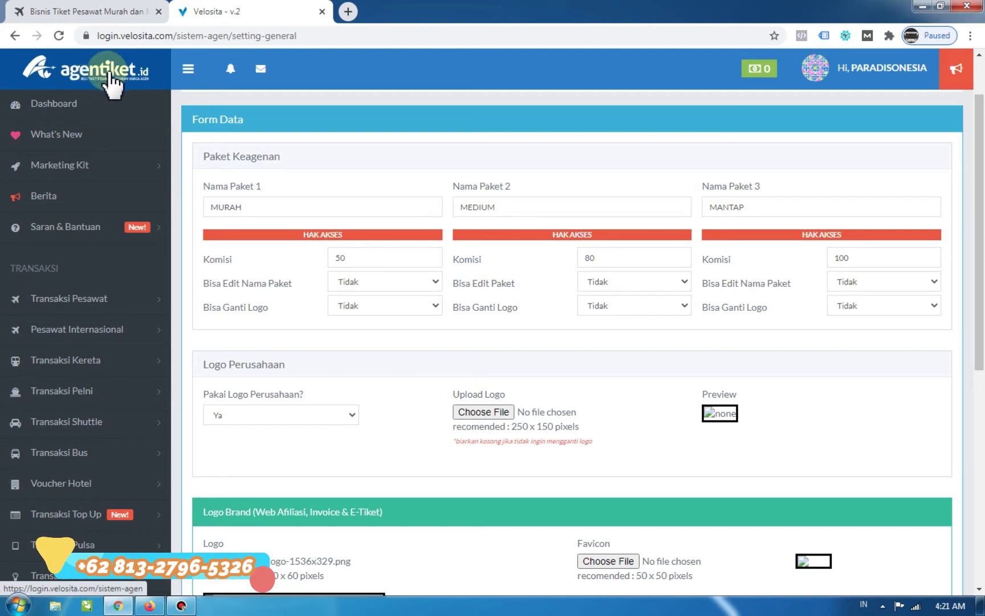
click(487, 415)
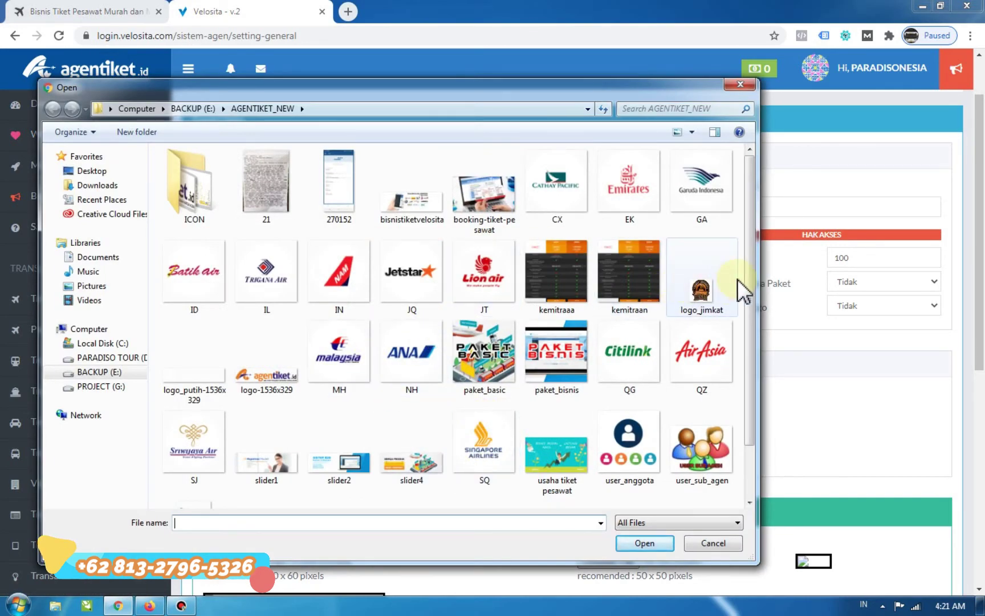
drag(749, 285, 743, 398)
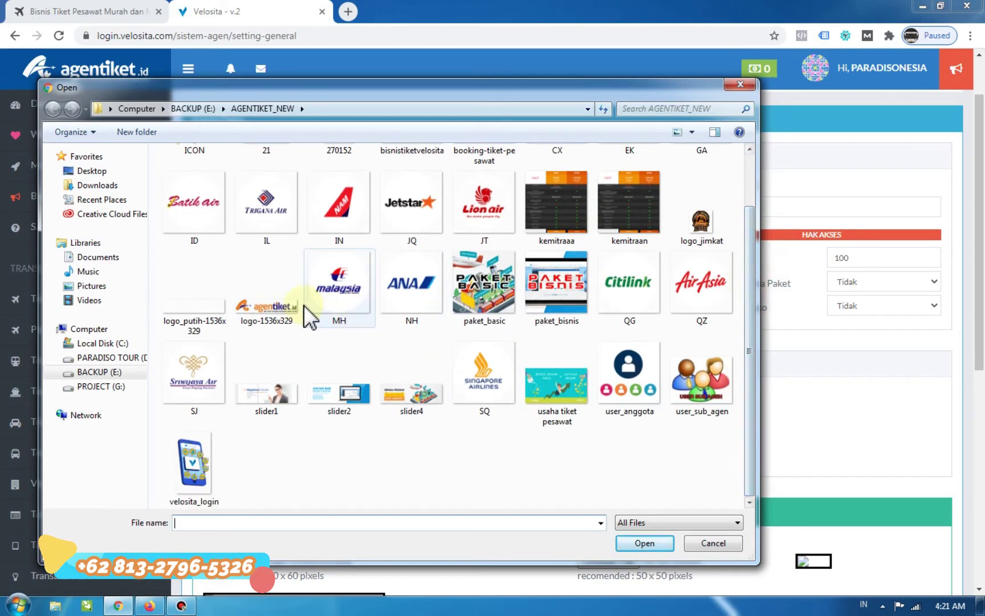
click(276, 302)
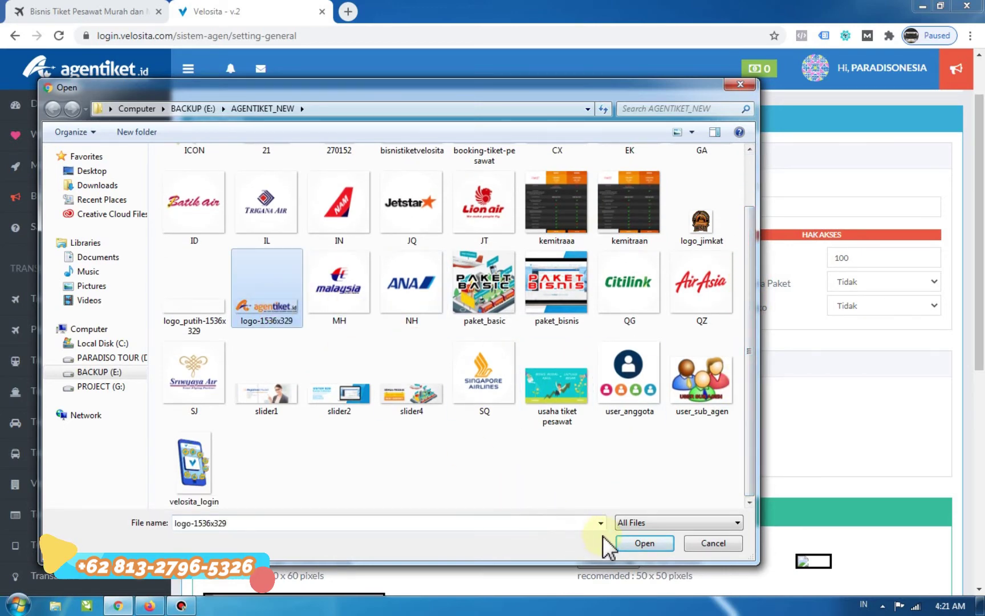
click(628, 544)
scroll(419, 425, down, 1)
scroll(415, 414, up, 2)
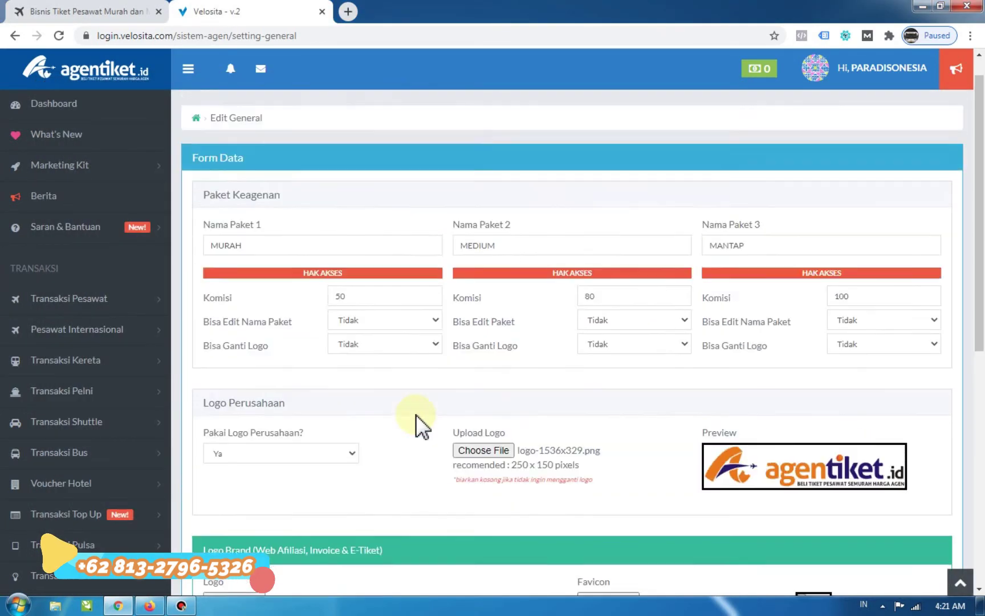
click(271, 272)
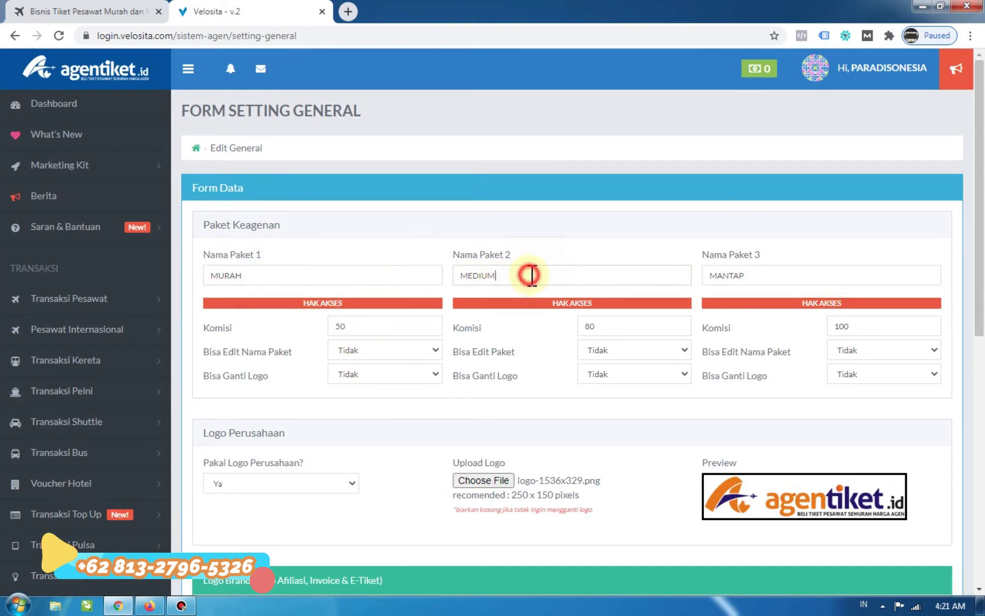
click(774, 277)
double_click(378, 330)
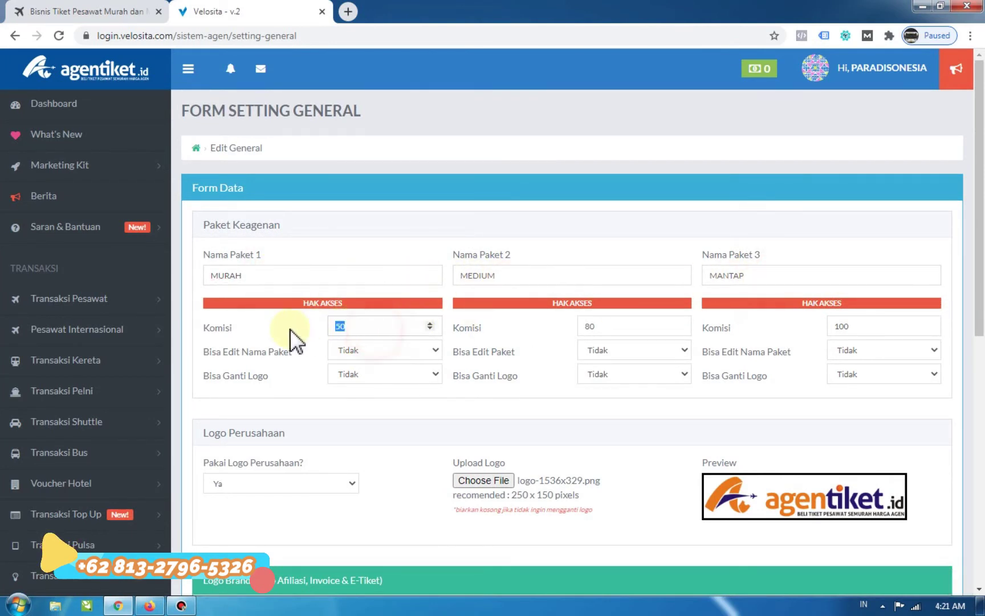
double_click(622, 327)
double_click(878, 330)
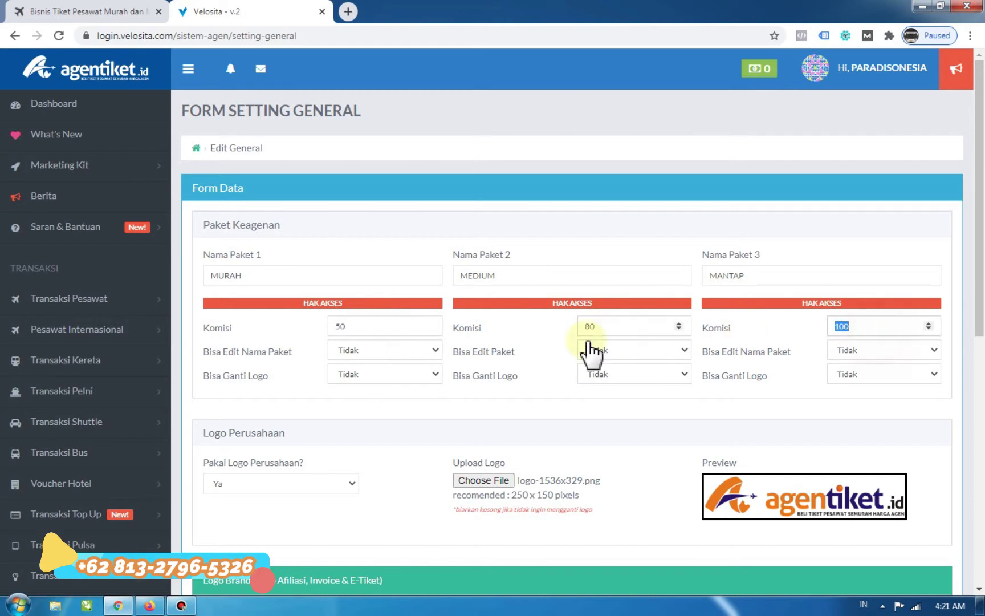
double_click(399, 329)
click(215, 329)
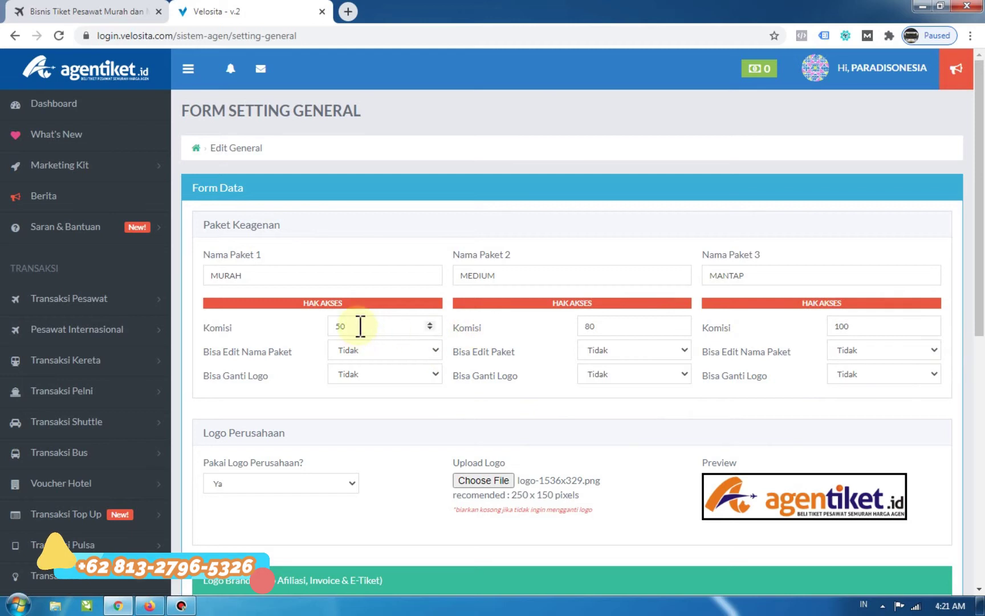
drag(359, 327, 298, 321)
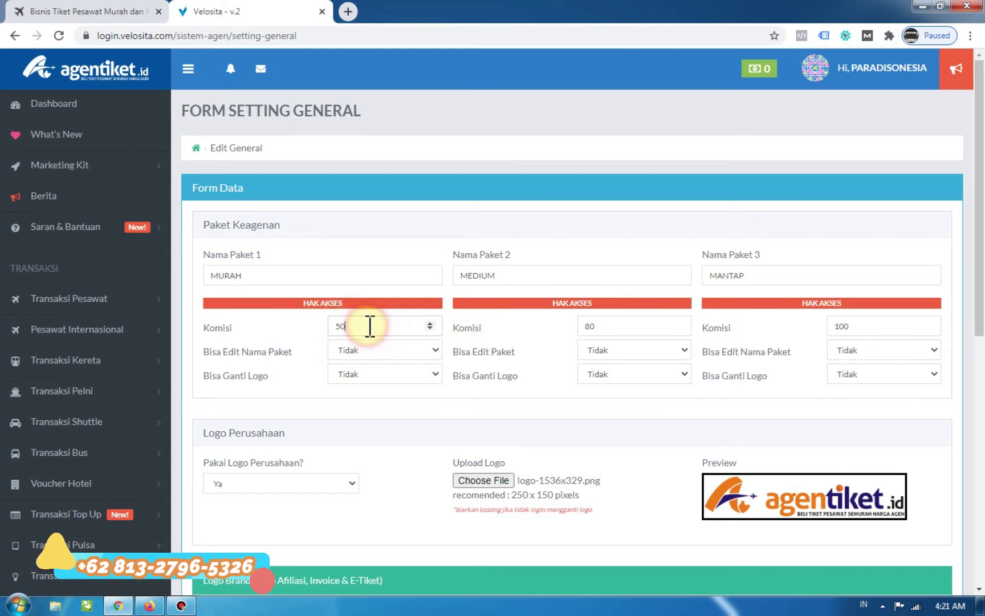
drag(368, 325, 299, 319)
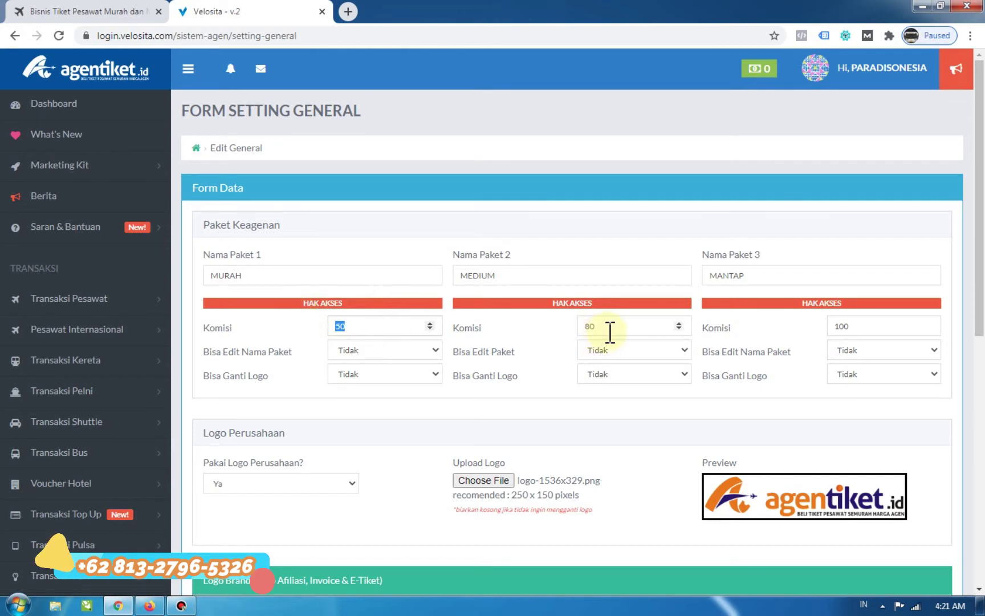
drag(609, 332, 516, 316)
click(508, 320)
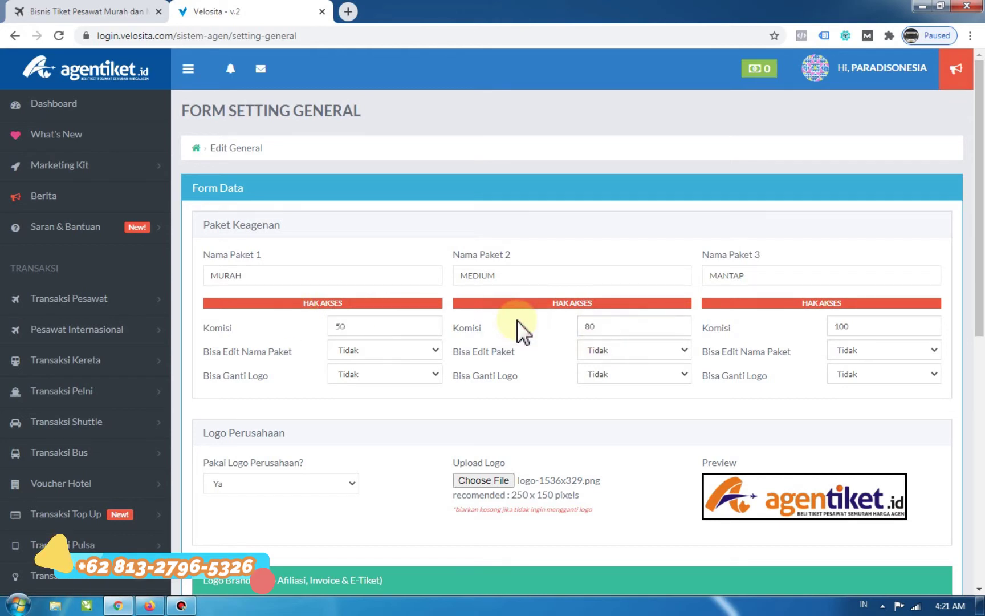
drag(875, 326, 770, 333)
click(749, 327)
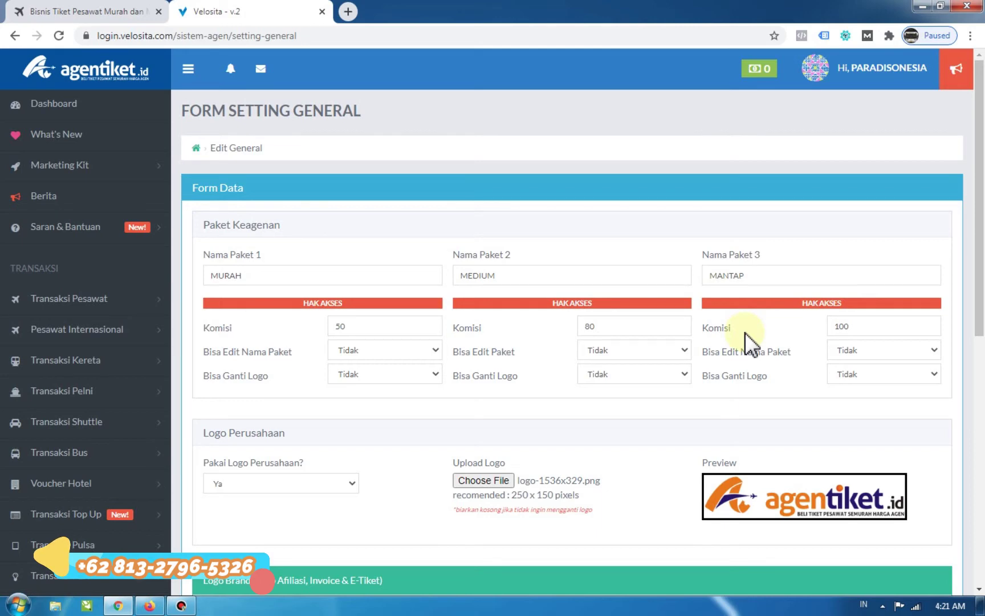
scroll(633, 325, down, 6)
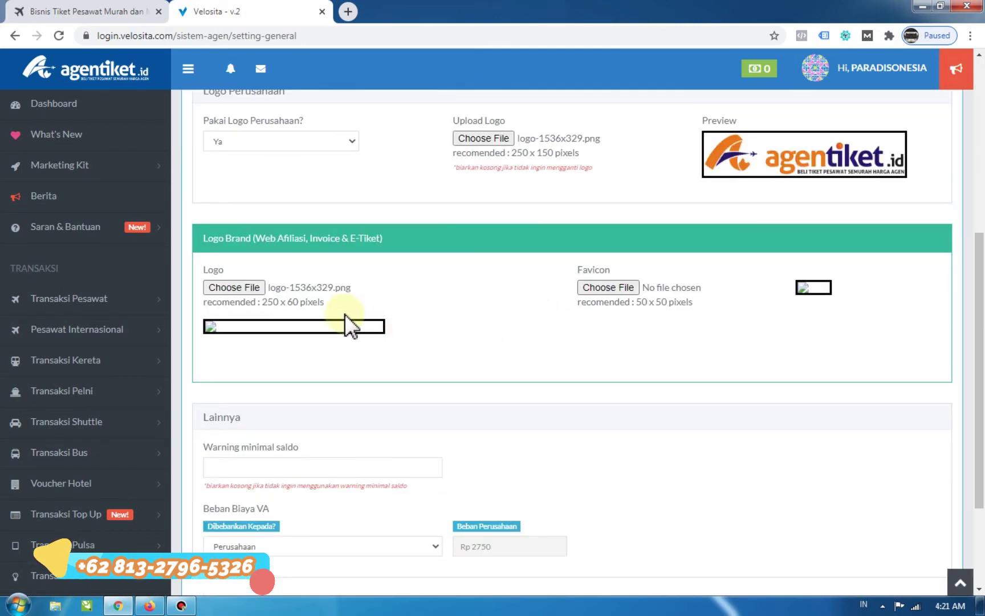
Load logo-1536x329.png from the Open dialog into the Logo Brand file field.
click(234, 293)
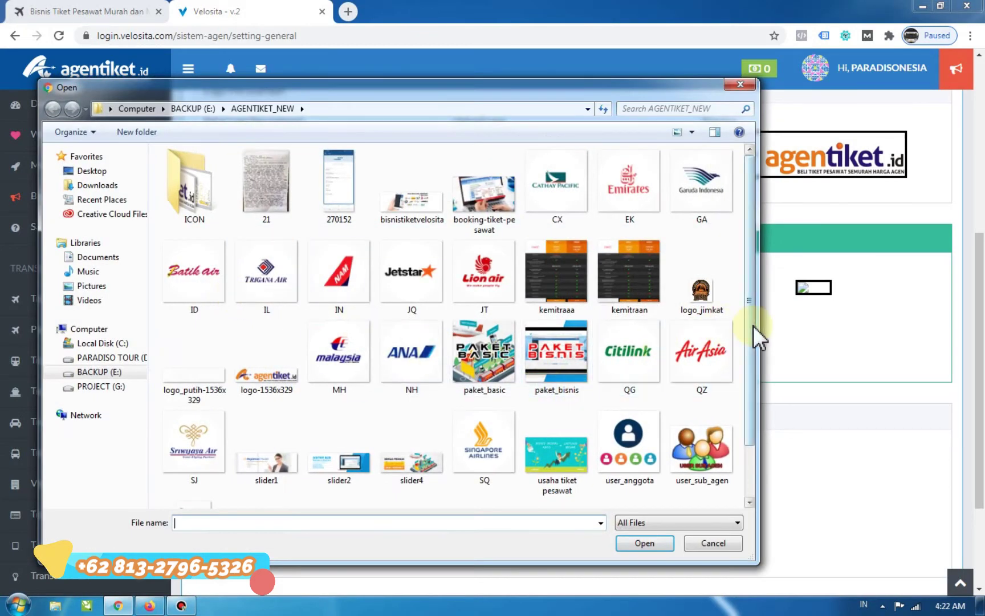
drag(750, 330, 750, 383)
click(271, 310)
double_click(271, 311)
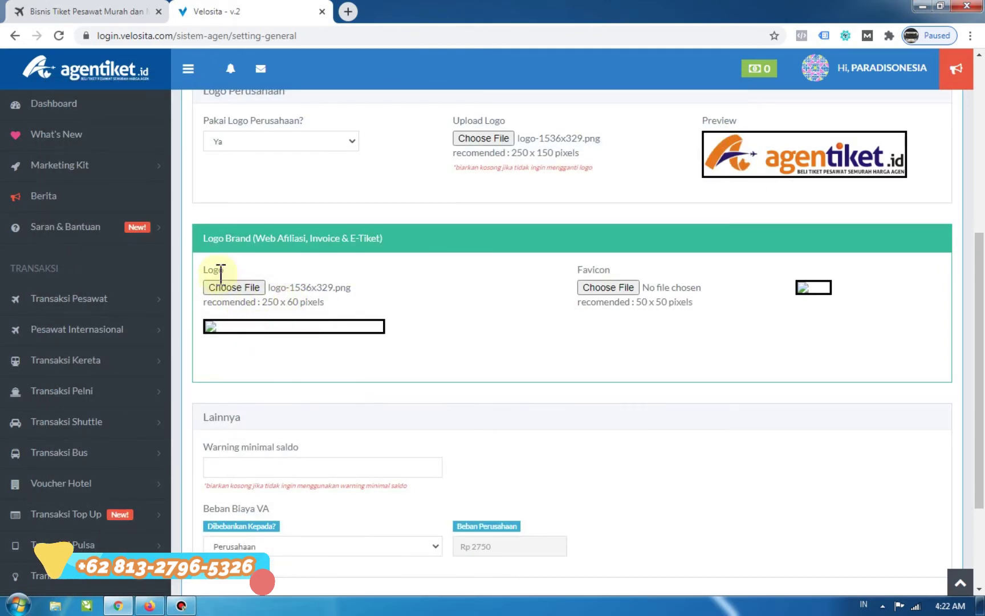
drag(203, 238, 397, 239)
click(280, 237)
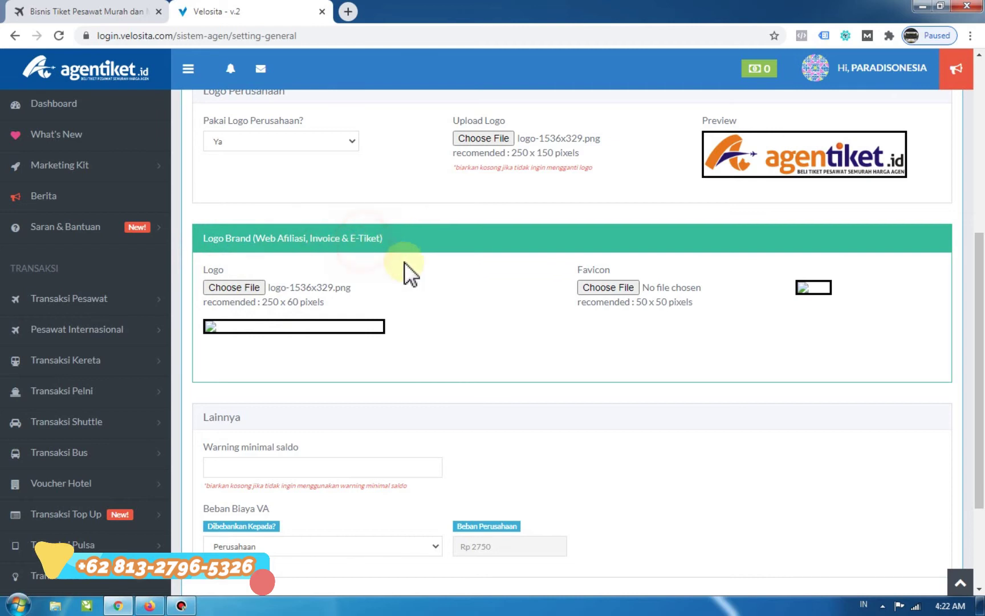
scroll(443, 273, down, 2)
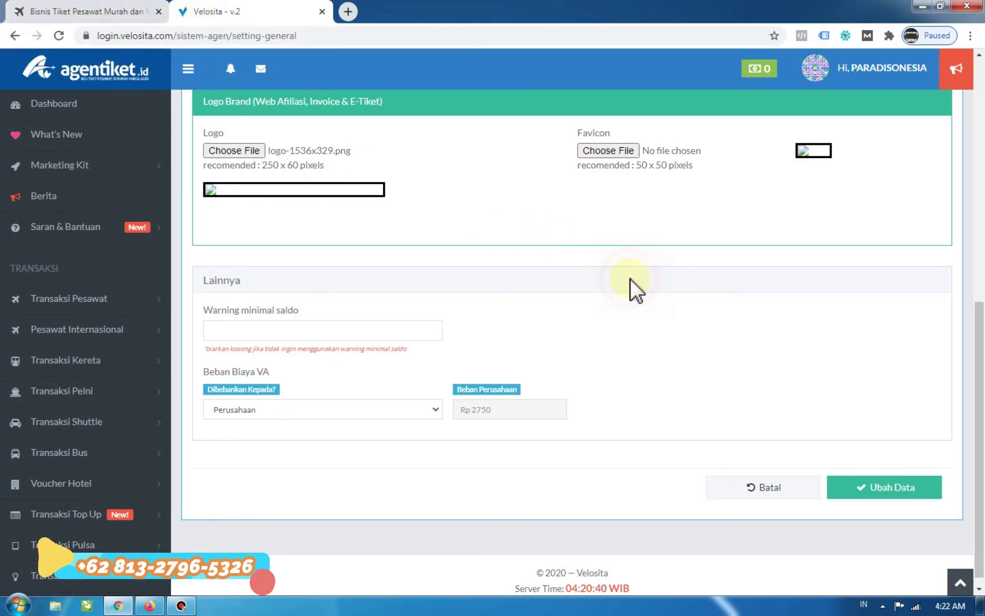
scroll(630, 277, down, 1)
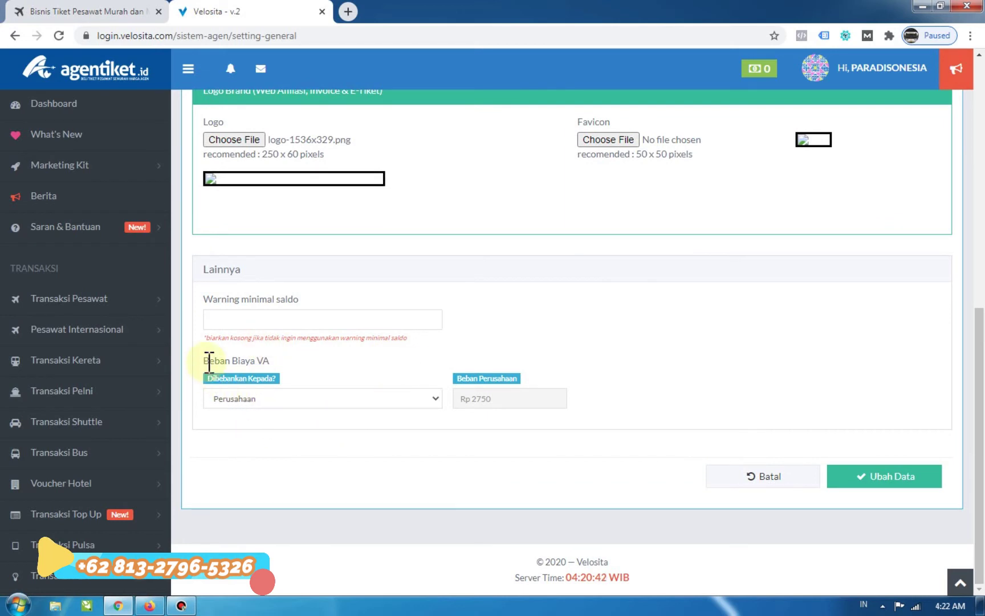
drag(203, 360, 286, 367)
click(269, 362)
click(205, 359)
click(286, 367)
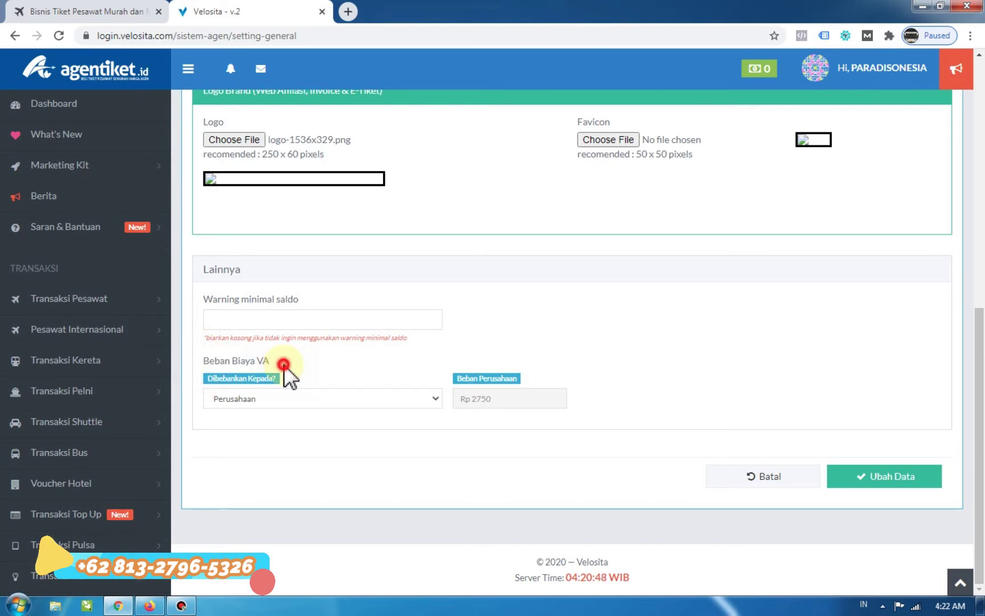
click(287, 400)
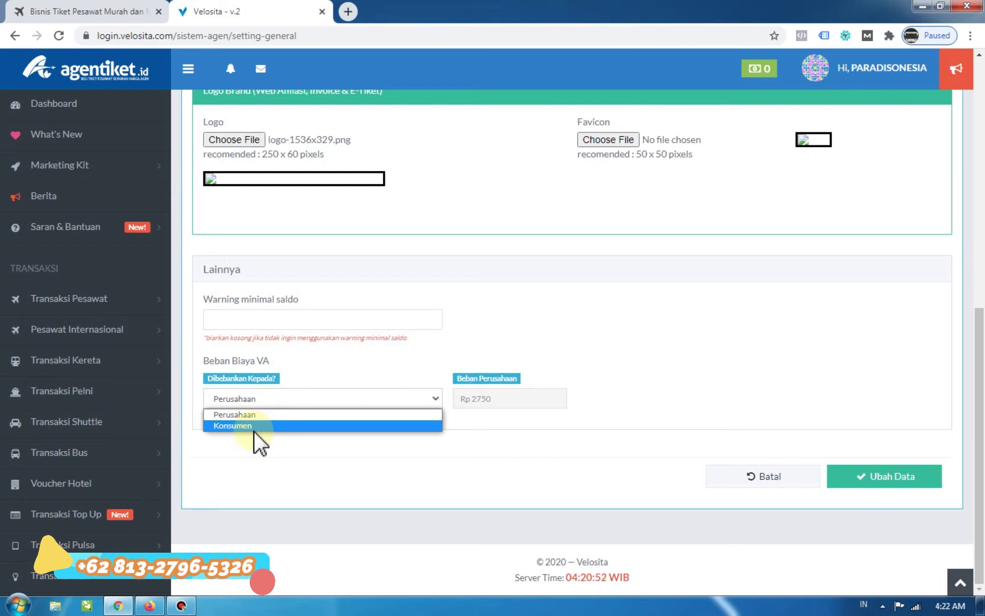
click(239, 418)
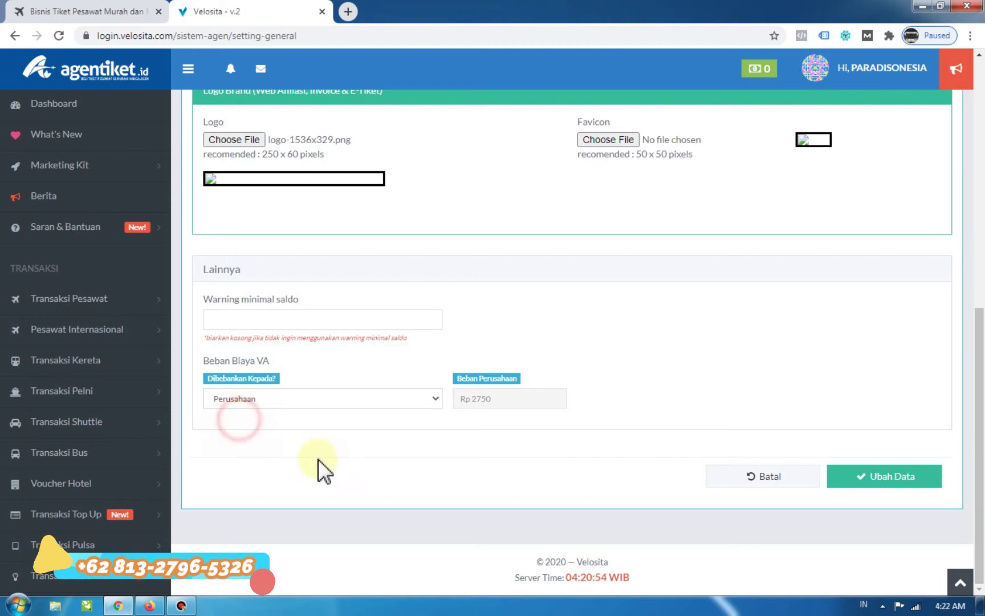
click(367, 481)
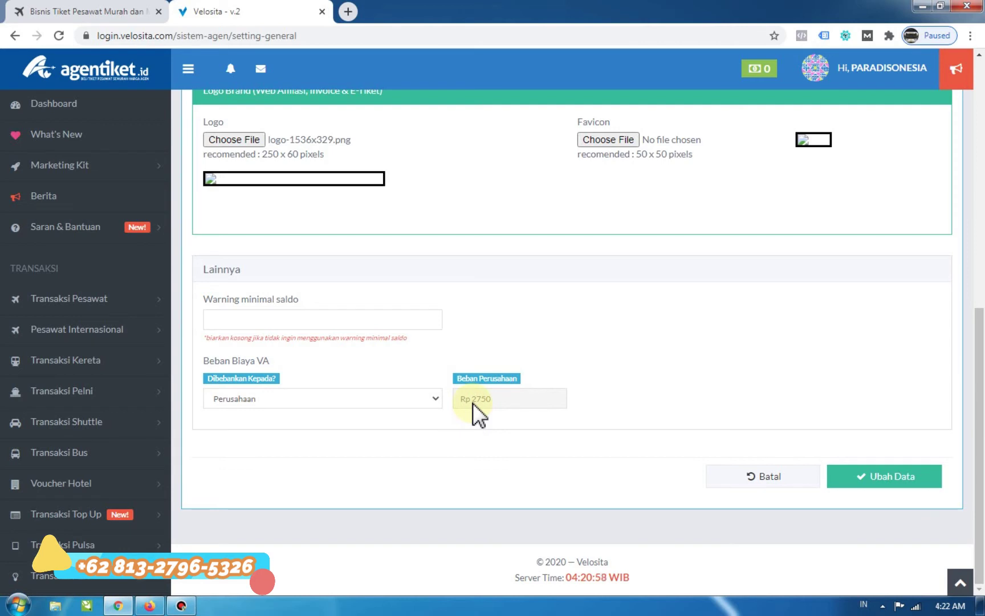
mouse_move(473, 402)
mouse_down()
mouse_move(481, 401)
mouse_move(459, 399)
mouse_up()
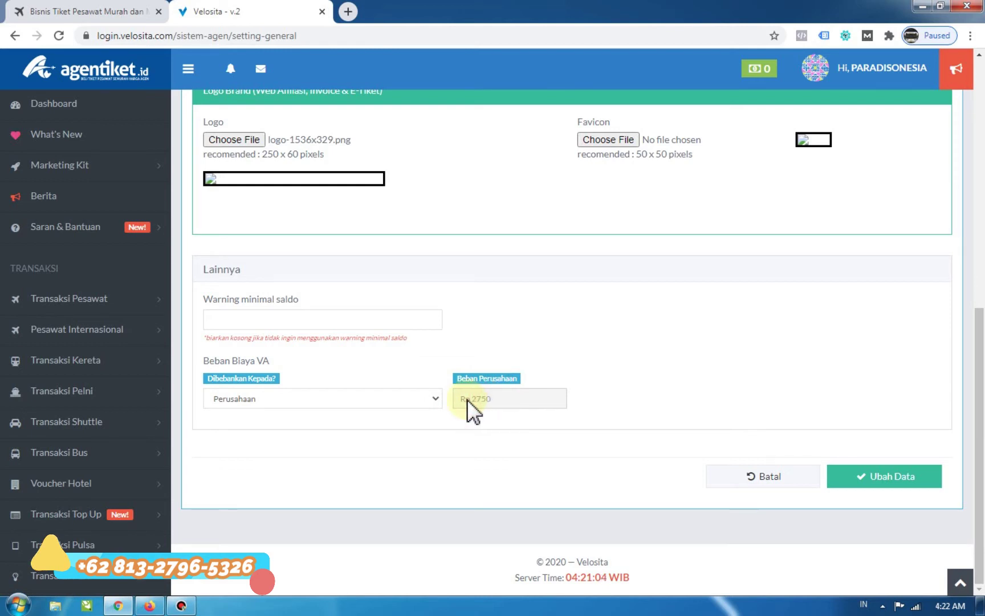
click(495, 400)
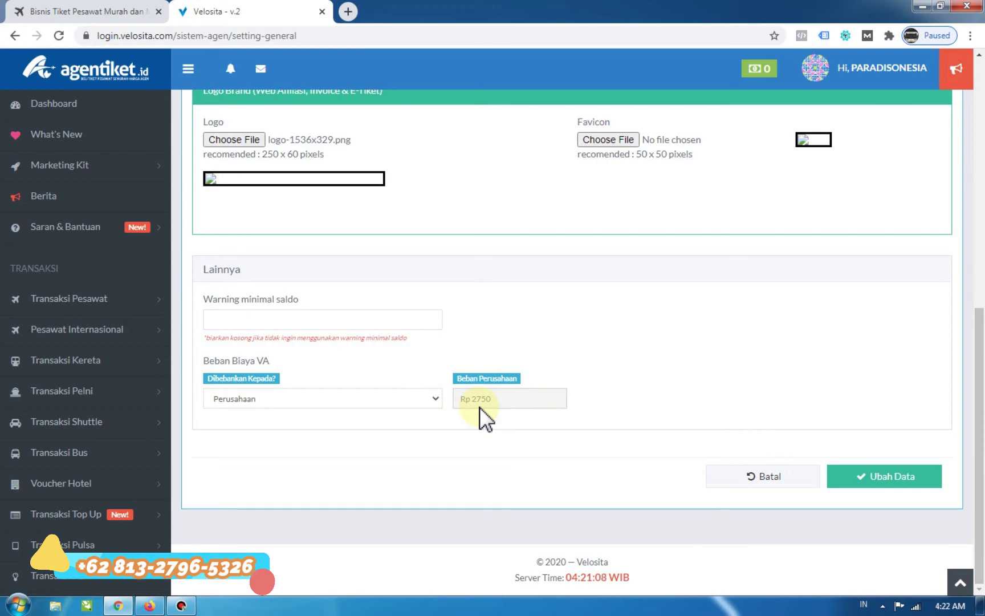
scroll(479, 406, up, 9)
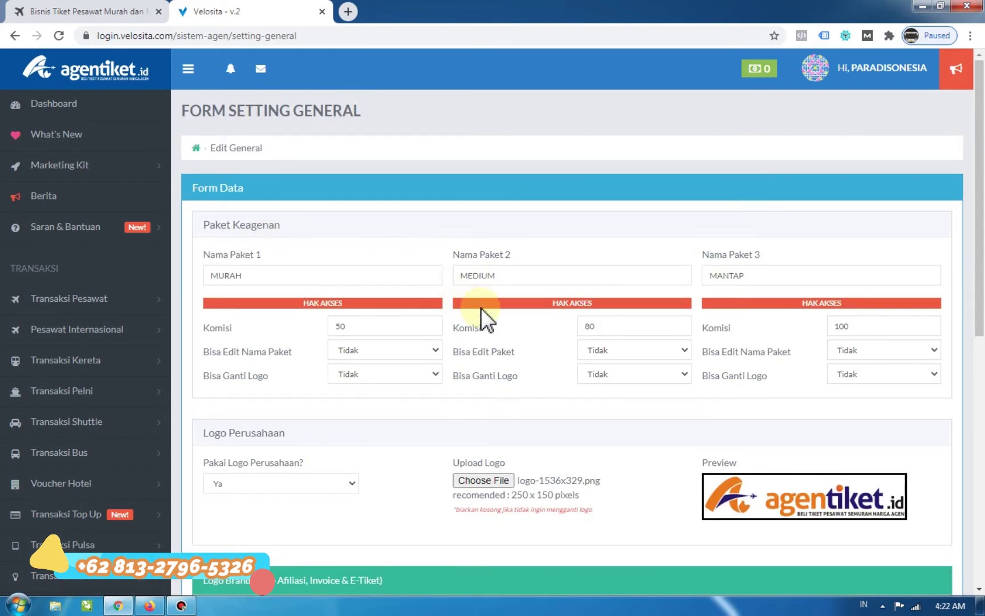
scroll(491, 316, down, 9)
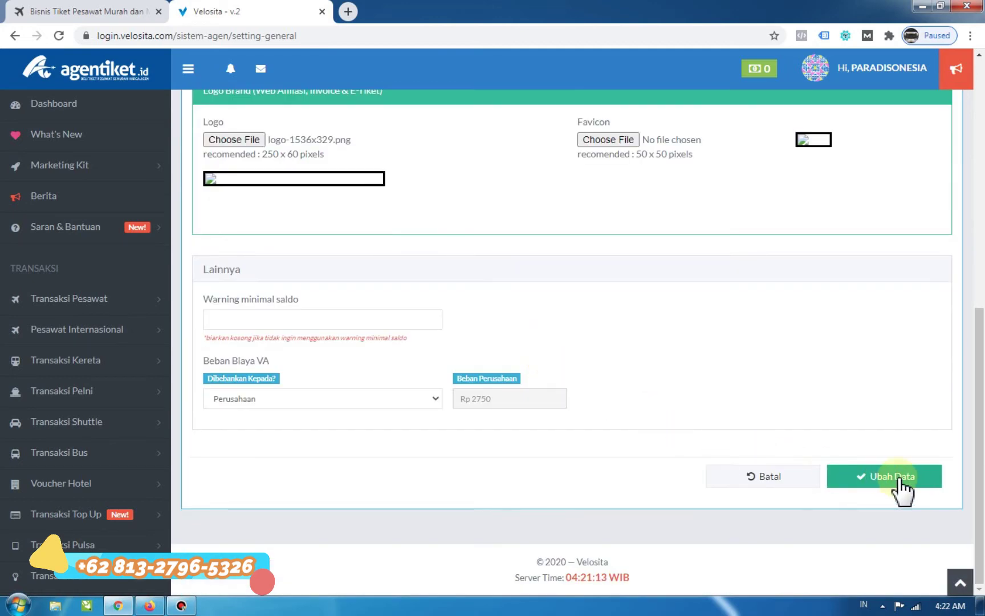
Save the settings with Ubah Data, then open List Agen under Agen.
click(898, 478)
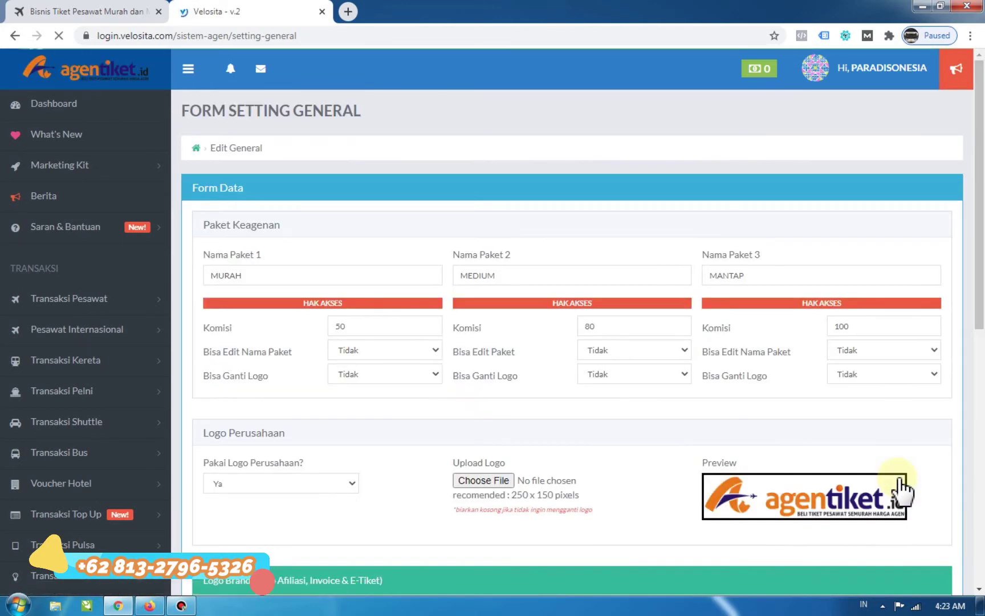
click(944, 66)
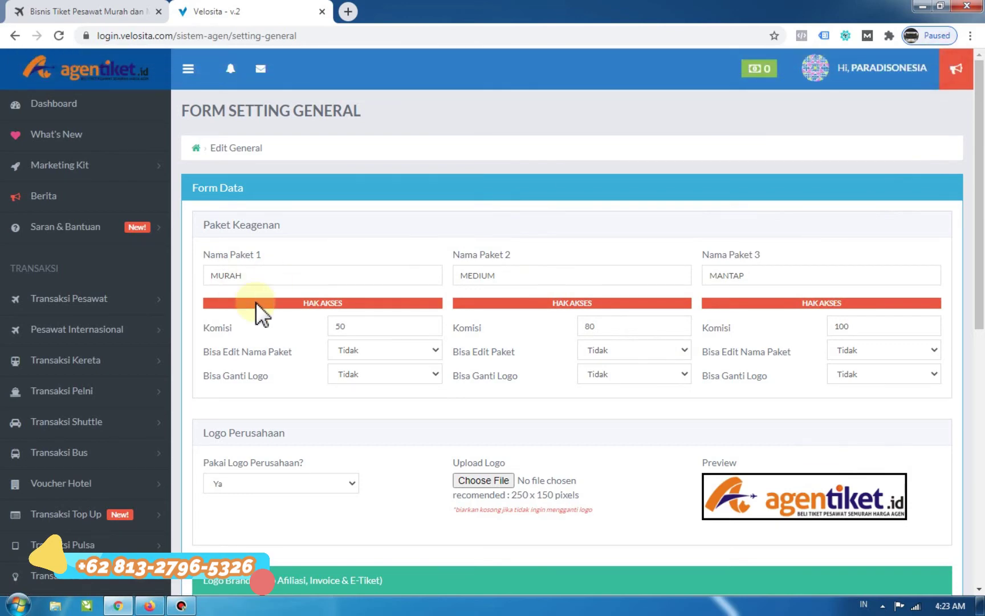
scroll(255, 302, down, 6)
scroll(73, 352, down, 7)
scroll(66, 360, down, 4)
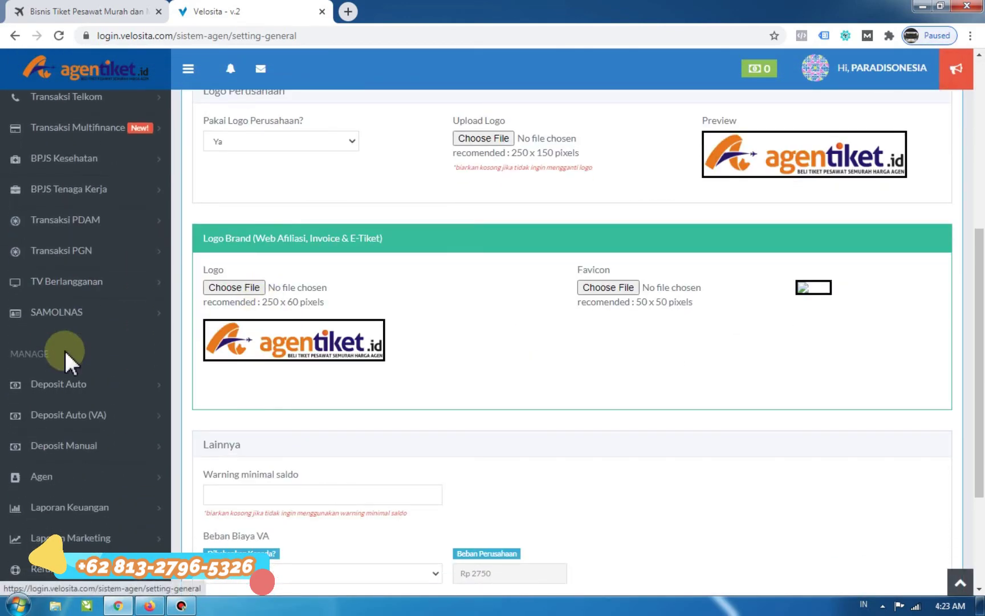
click(49, 386)
click(49, 402)
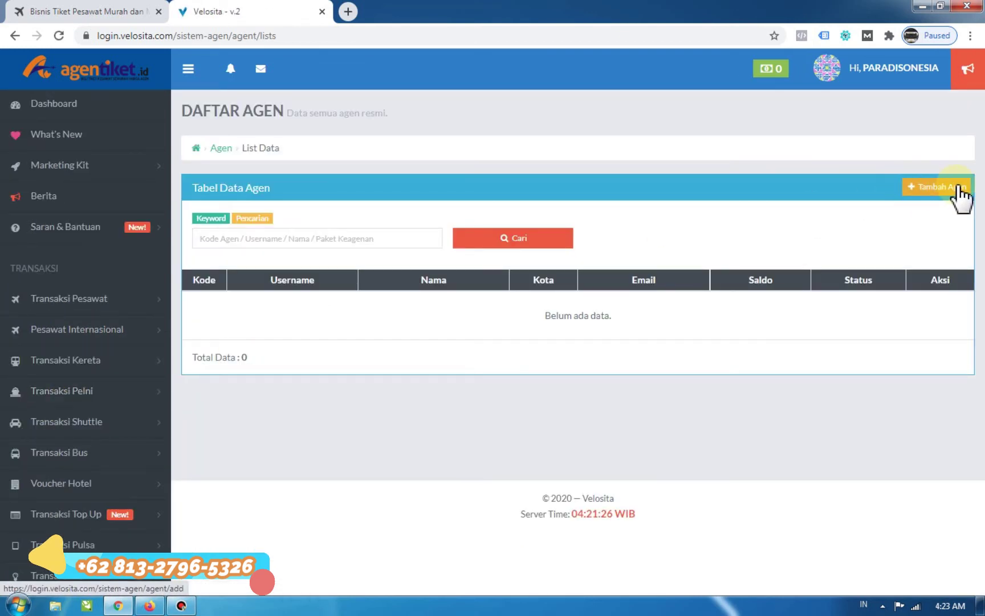
Start a new agent registration with package type MEDIUM.
click(927, 193)
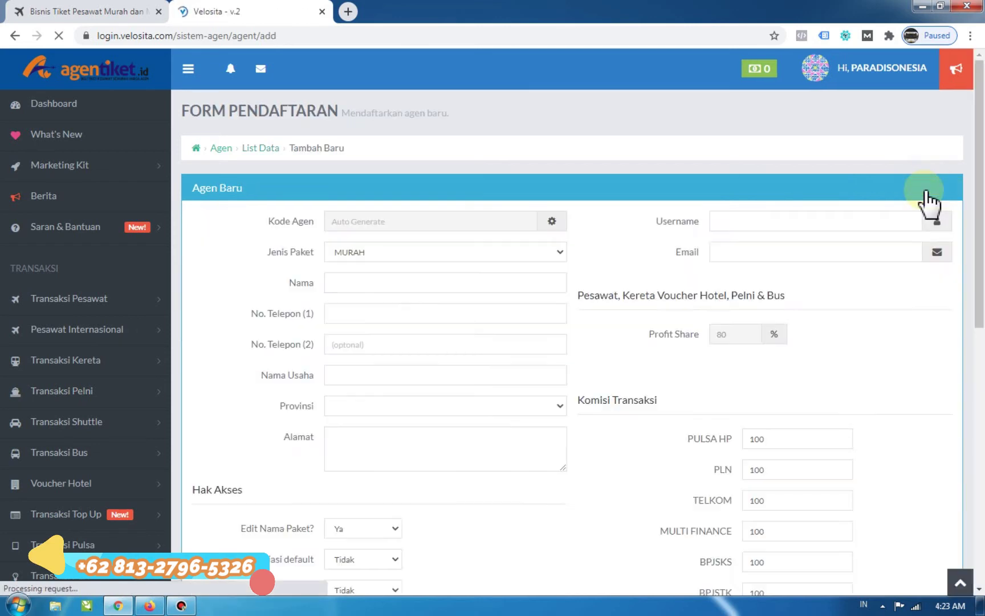
click(378, 256)
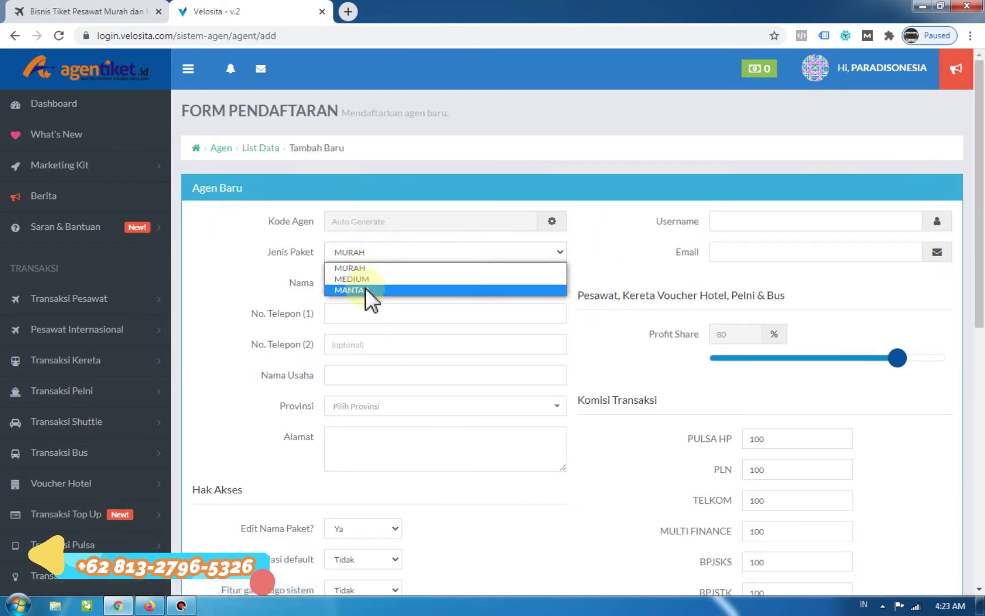
click(359, 278)
click(358, 257)
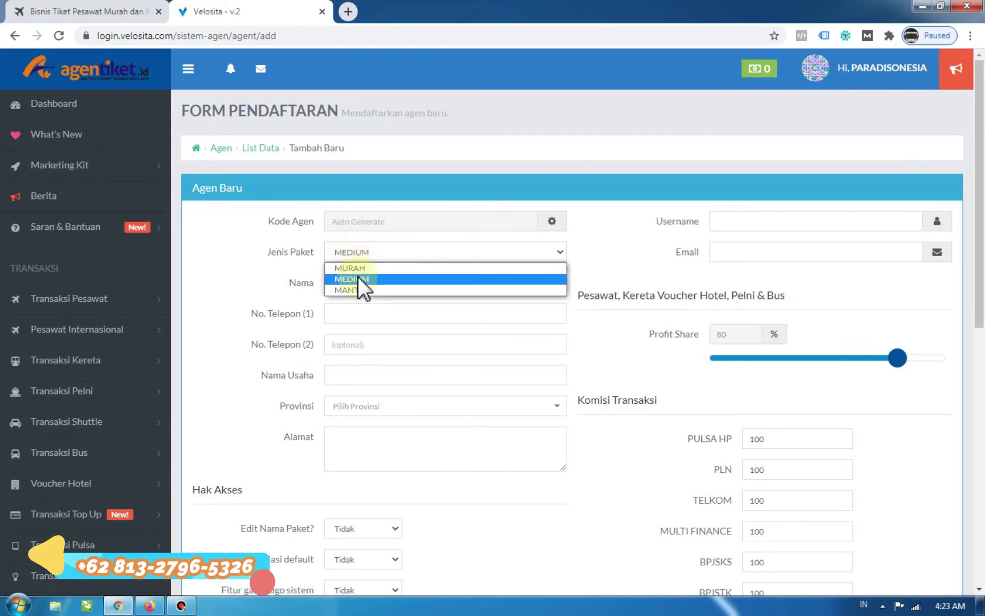
click(361, 279)
Enter agent name PADMA and the agent's first phone number.
click(371, 289)
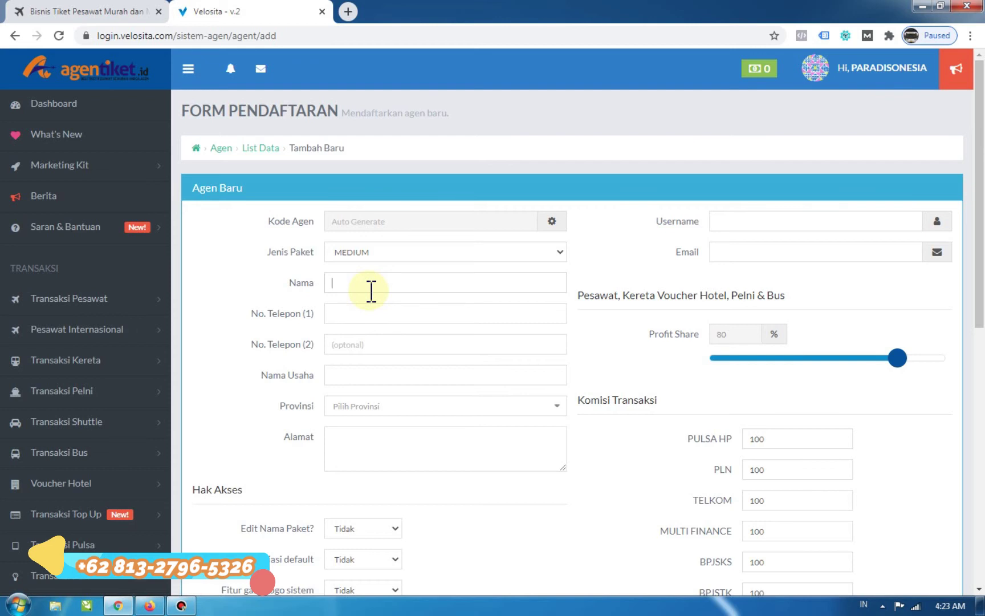
text(PADMA)
key(Tab)
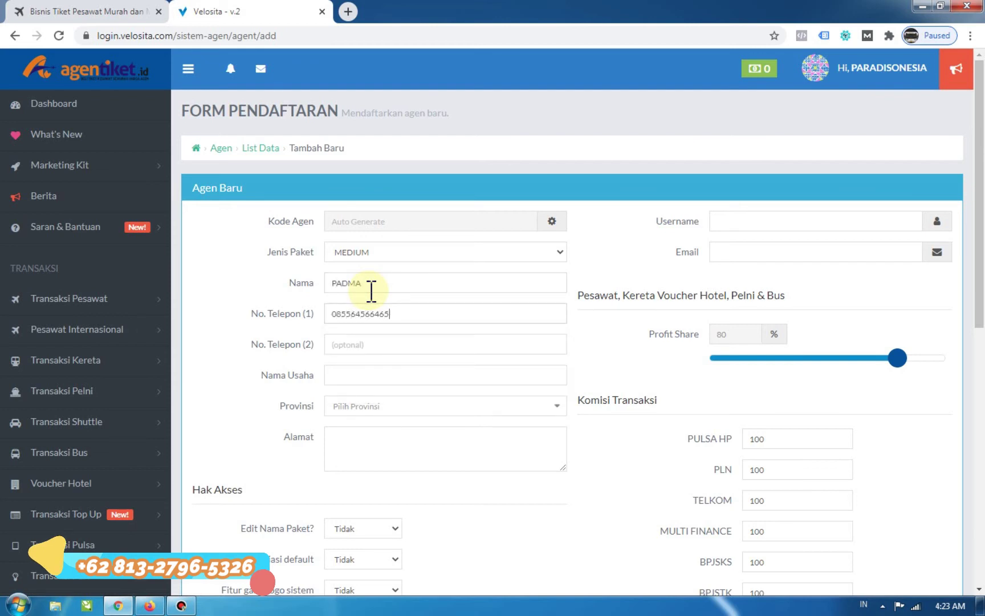
Enter business name padmatour, province DKI Jakarta and the agent's street address.
click(373, 368)
text(padmatour)
click(472, 406)
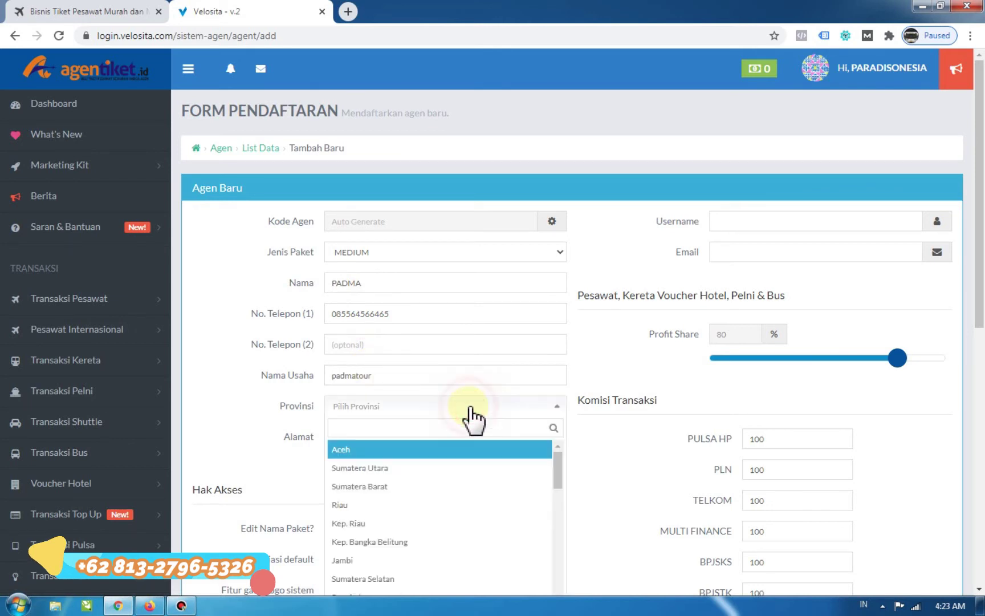
text(jak)
key(Tab)
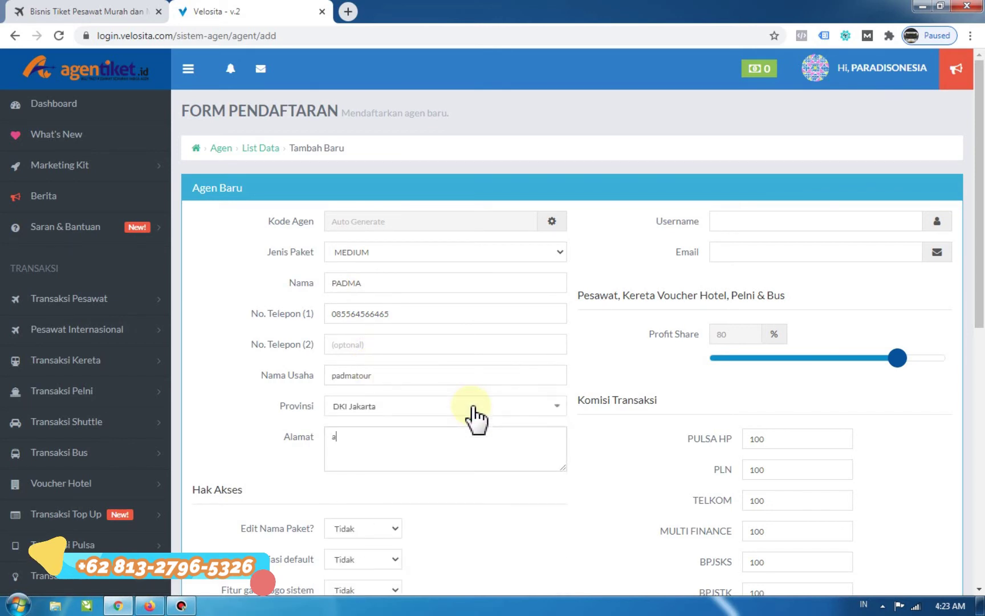
scroll(483, 394, down, 2)
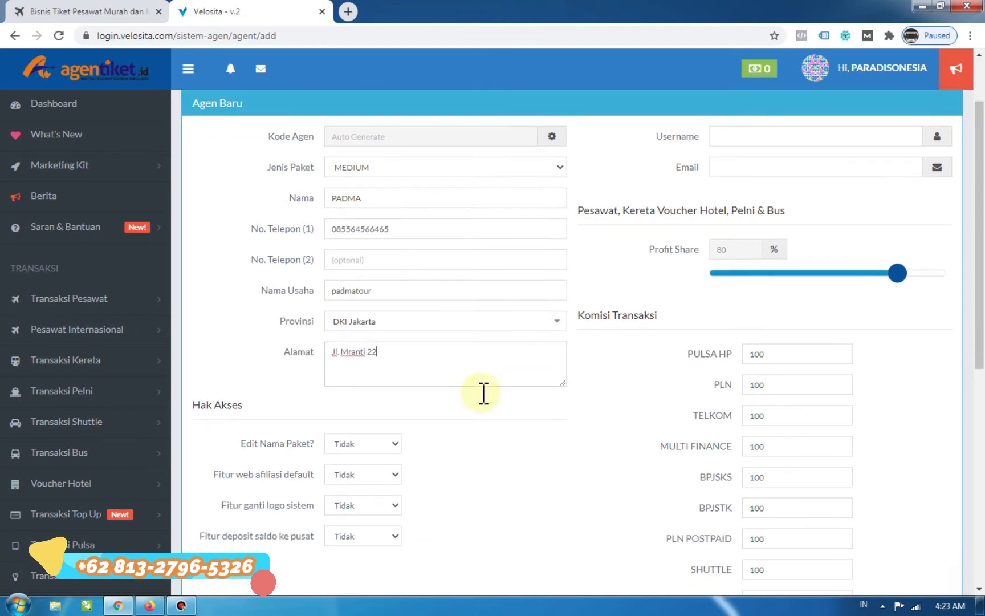
Set Edit Nama Paket, default affiliate web, logo change and deposit-to-centre access to Ya.
scroll(483, 388, down, 1)
scroll(326, 358, down, 2)
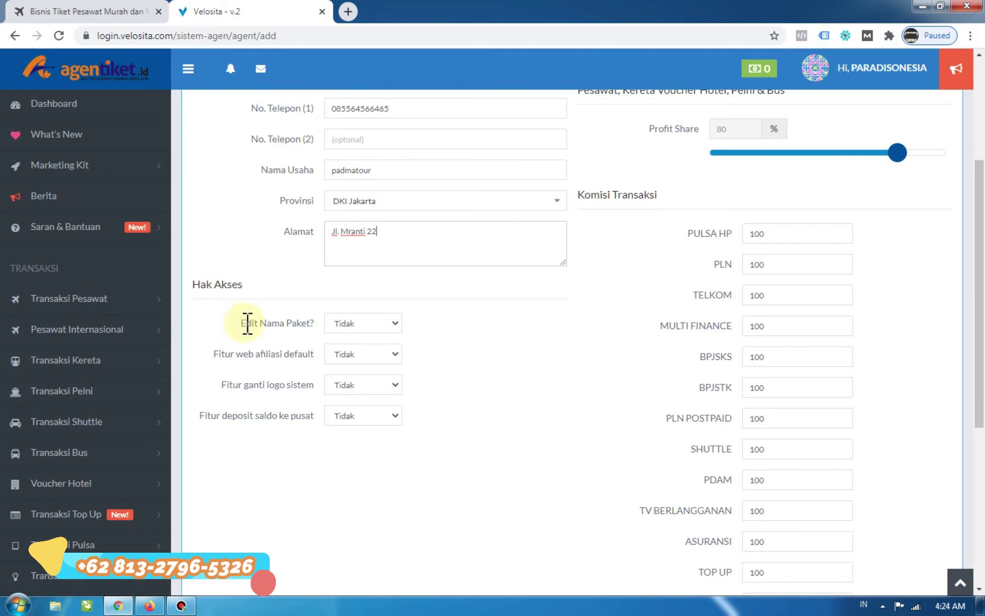
click(370, 323)
click(364, 349)
click(368, 358)
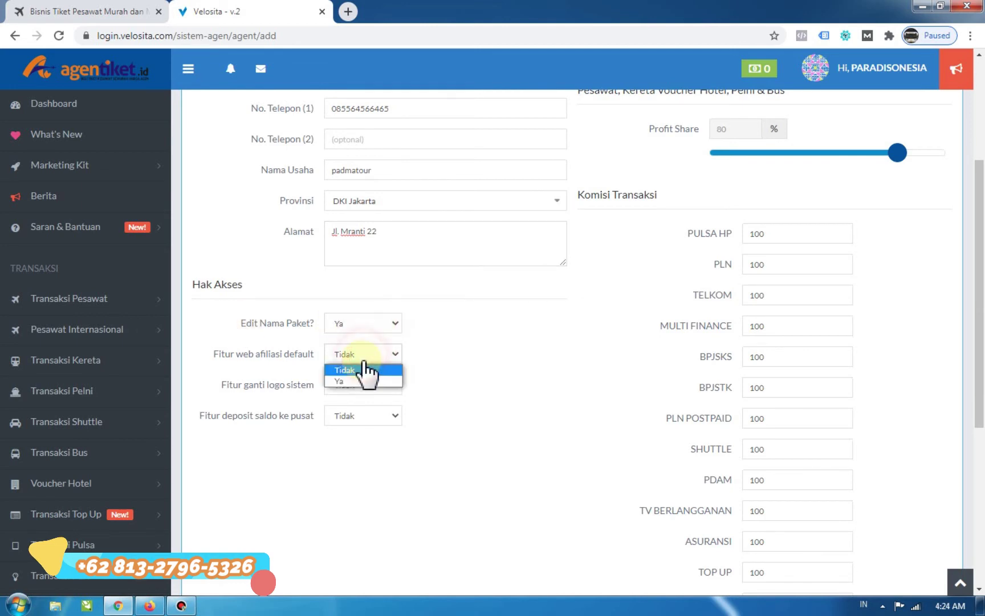
click(360, 380)
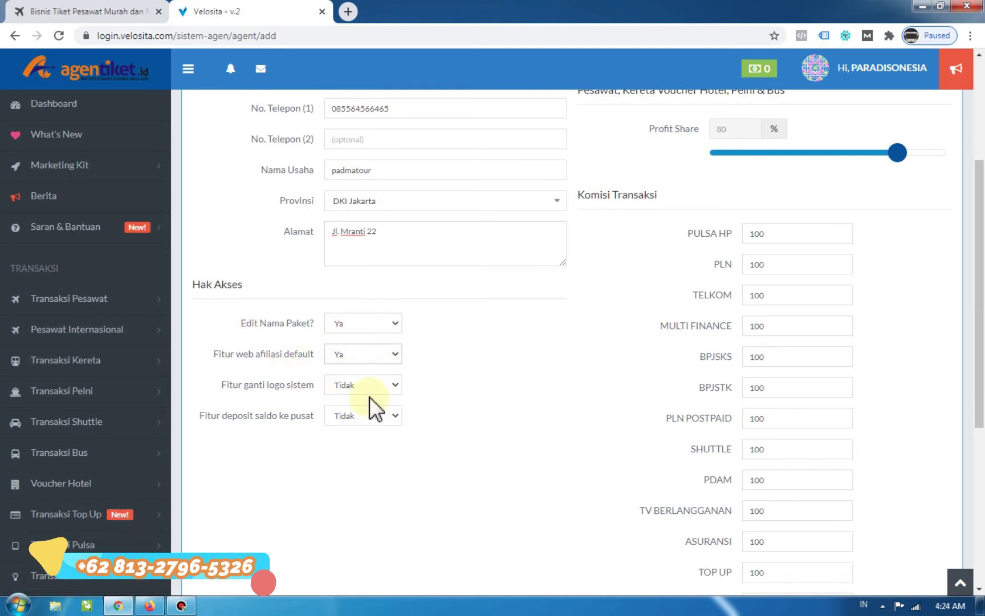
click(369, 392)
click(356, 407)
click(353, 419)
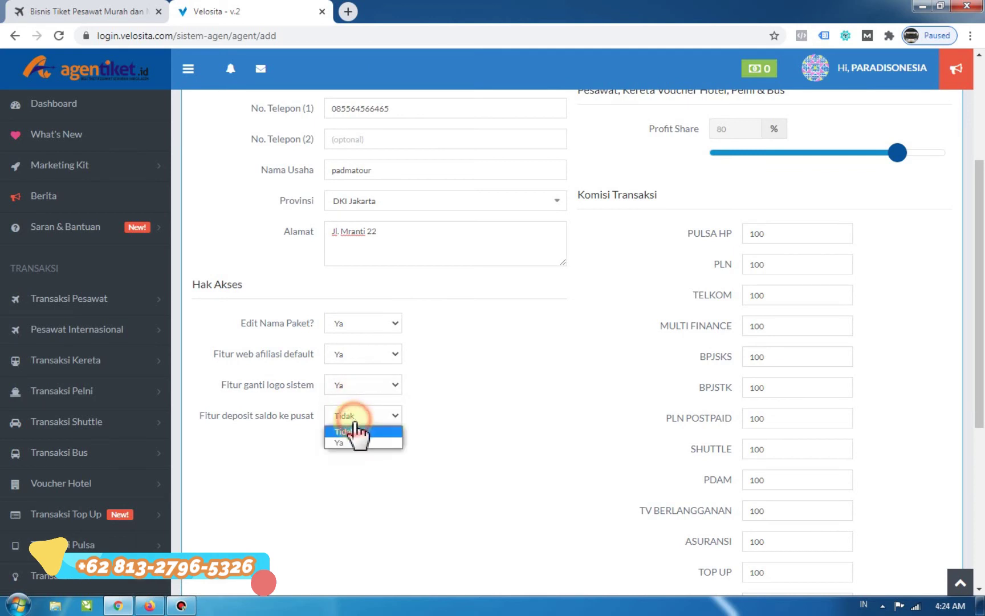
click(344, 443)
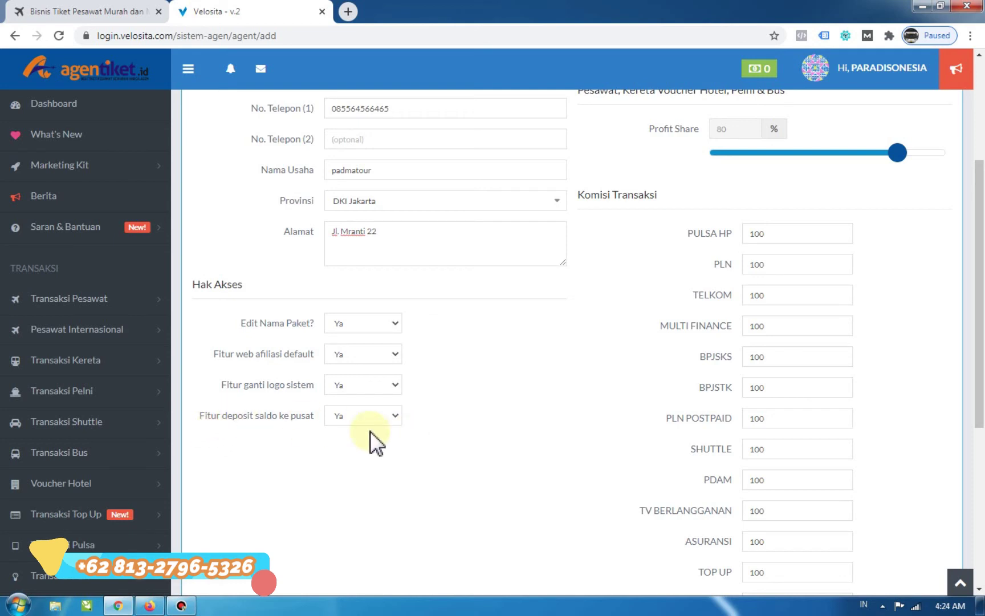
Switch Fitur deposit saldo ke pusat to Tidak, then back to Ya.
drag(201, 415, 322, 422)
click(313, 418)
click(383, 419)
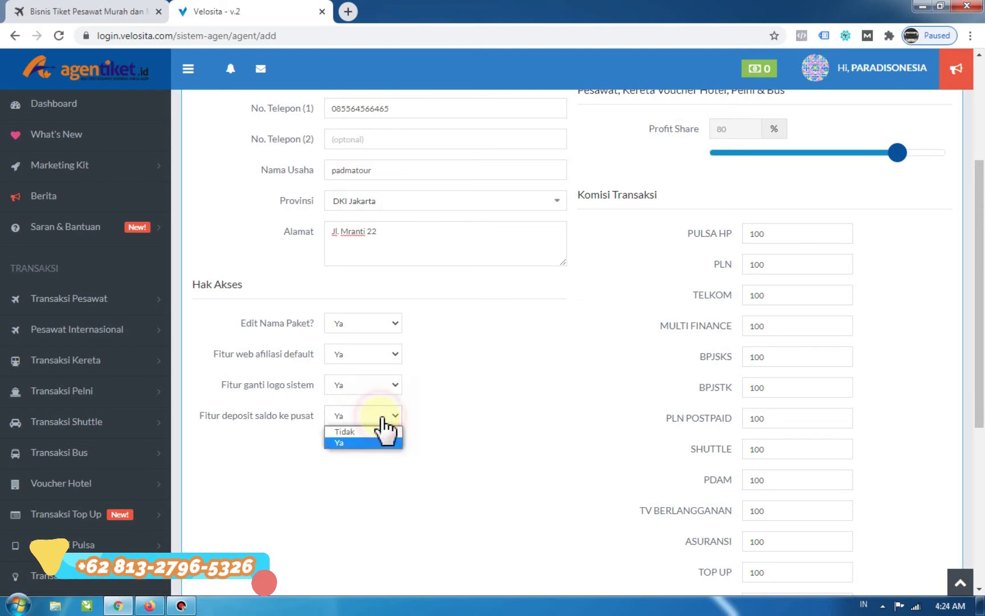
click(349, 440)
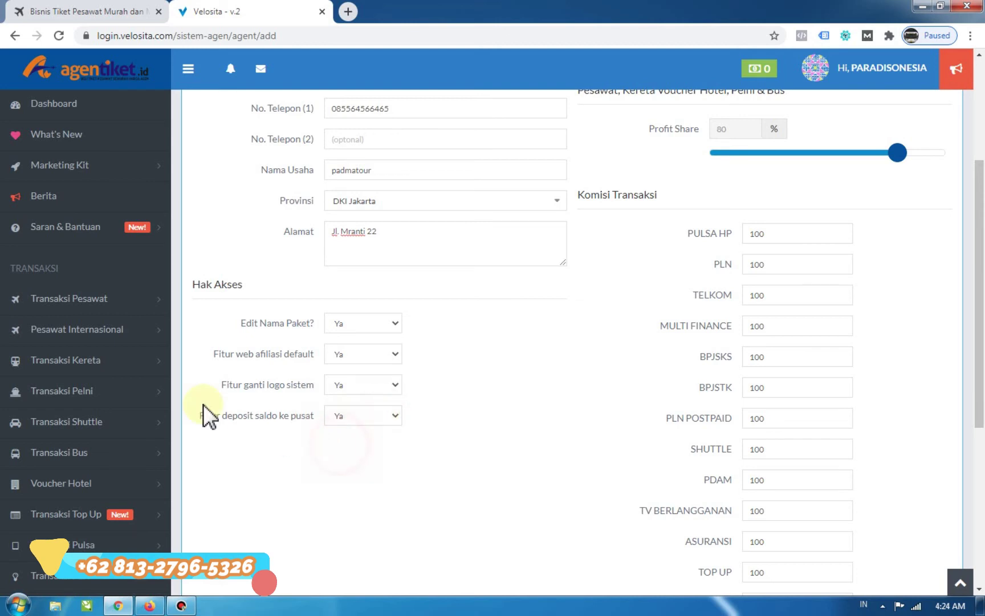
drag(206, 415, 315, 414)
click(308, 418)
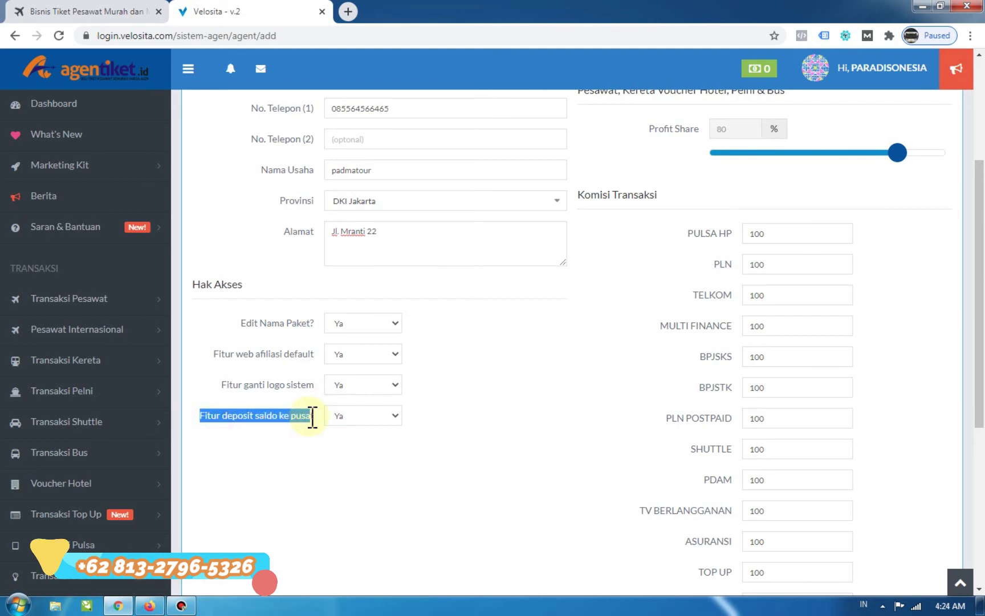
click(314, 416)
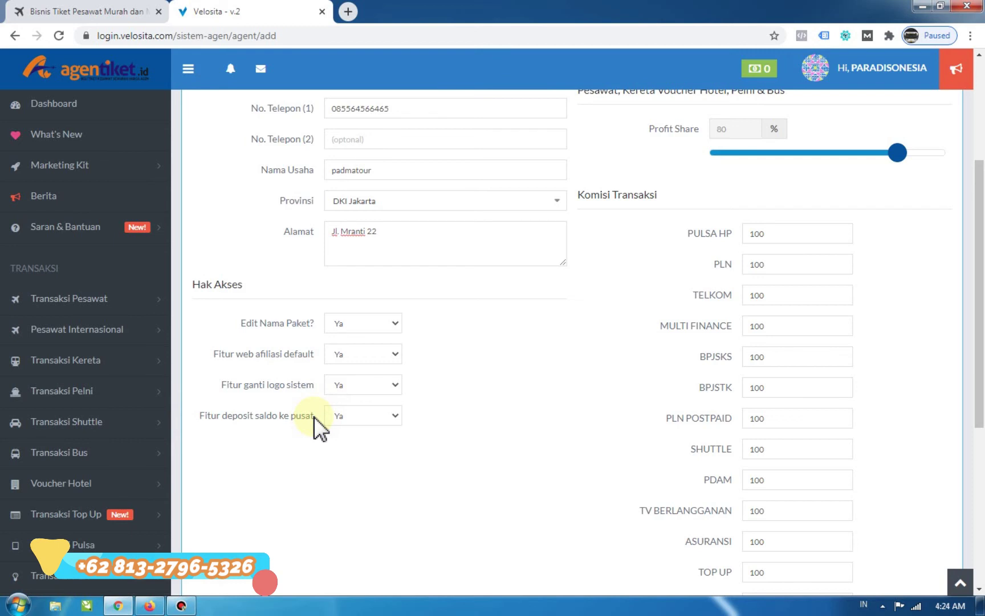
click(373, 422)
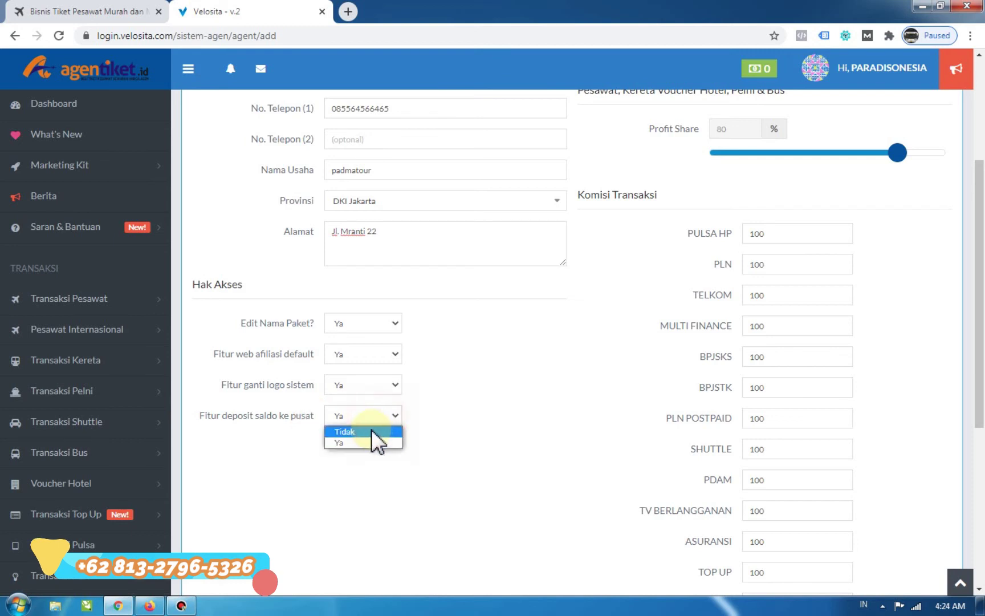
click(372, 433)
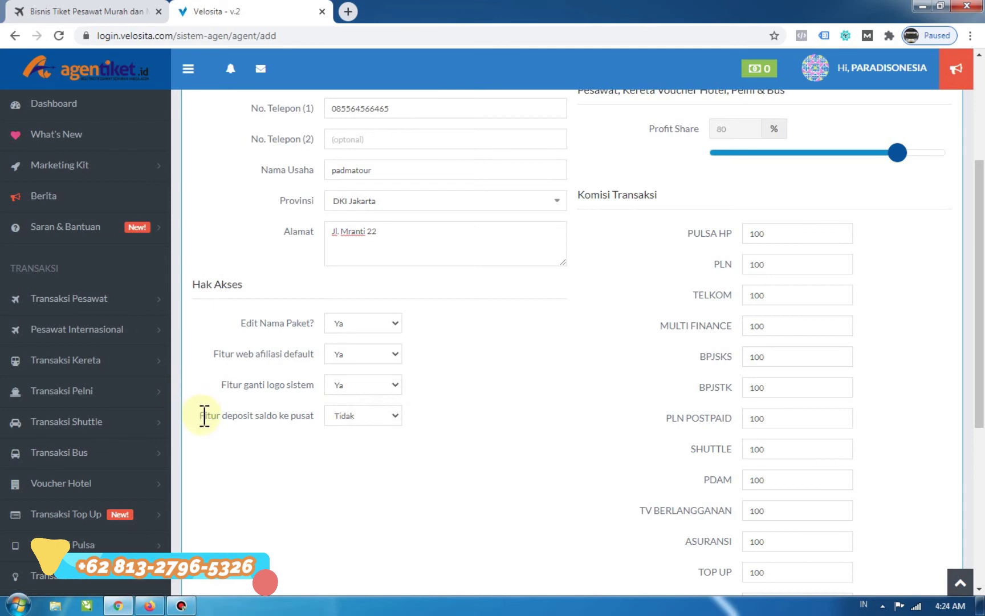
drag(200, 416, 313, 418)
click(360, 419)
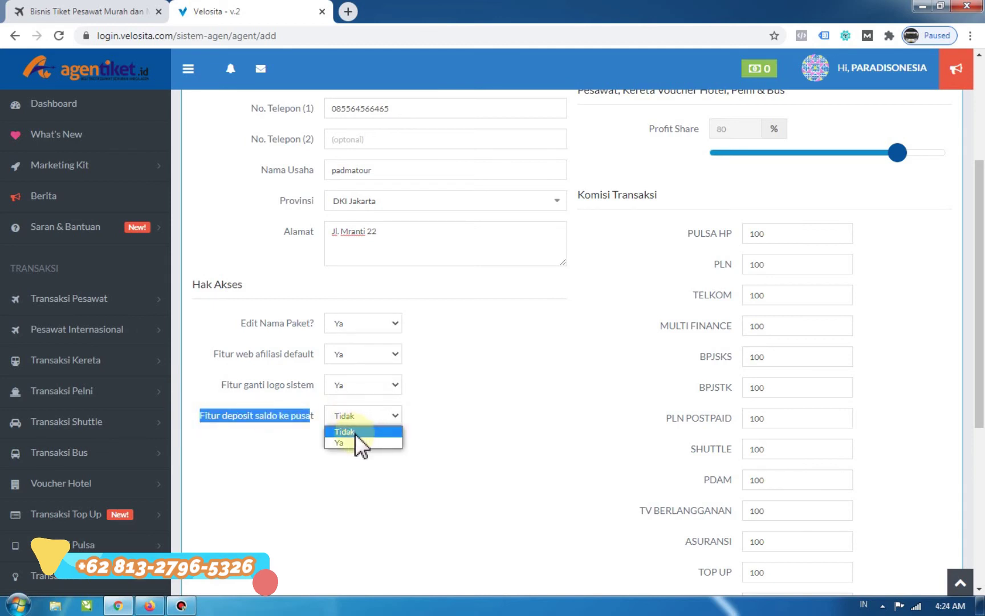
click(352, 443)
click(350, 442)
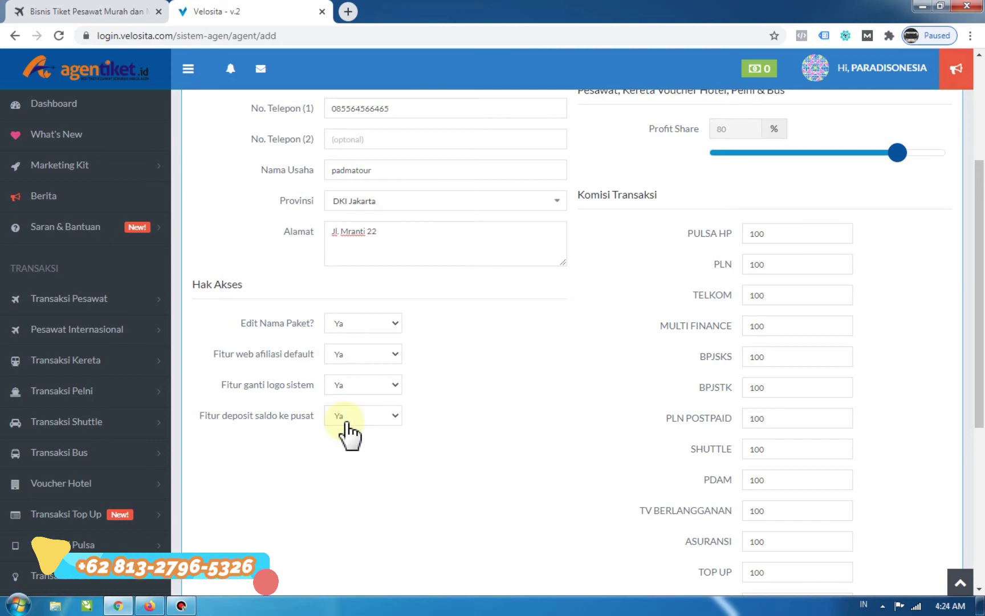
scroll(346, 423, down, 5)
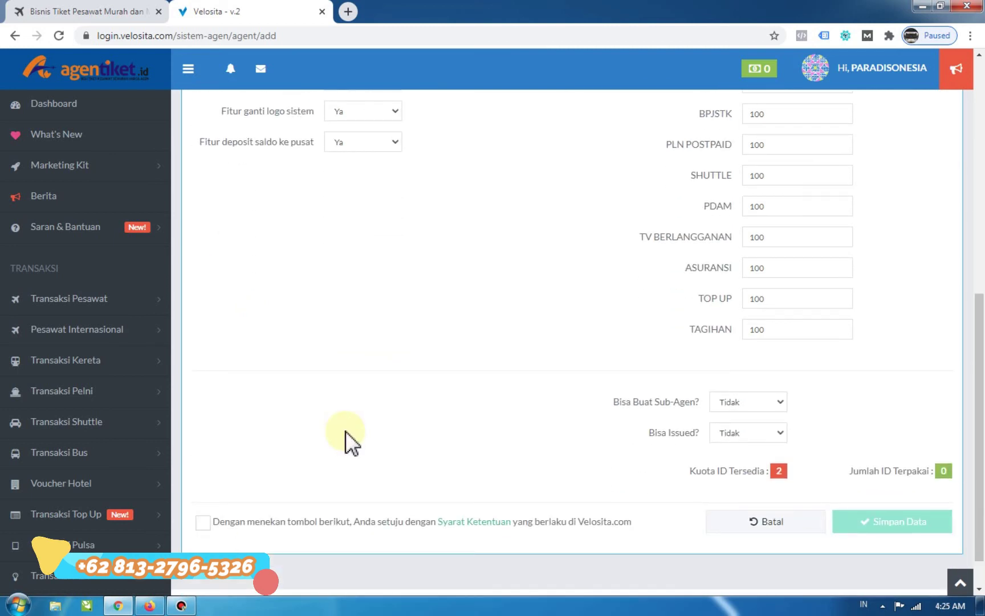
scroll(345, 431, up, 9)
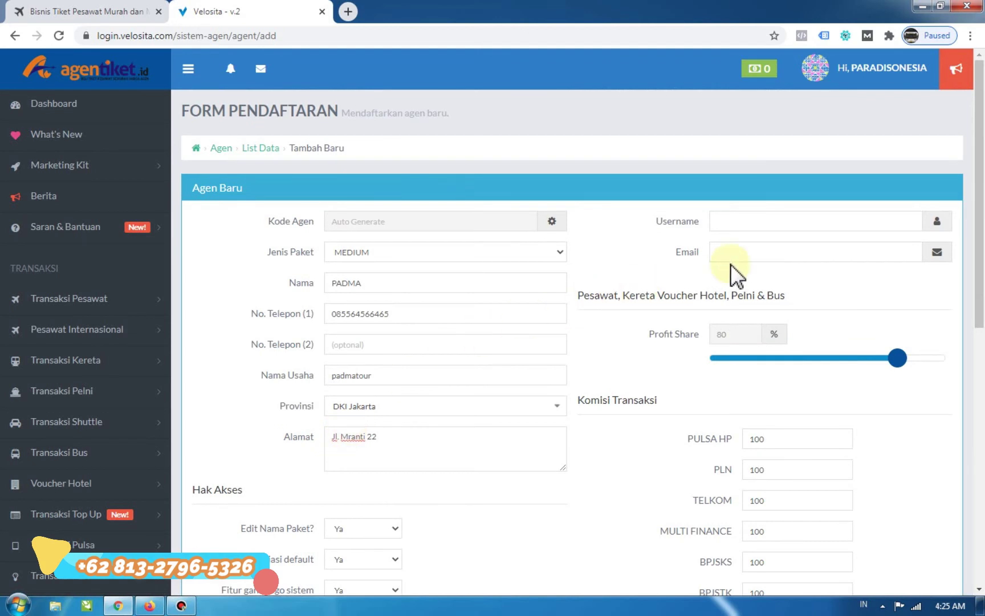
Type the agent's username in Username and the agent's e-mail address in Email.
click(748, 218)
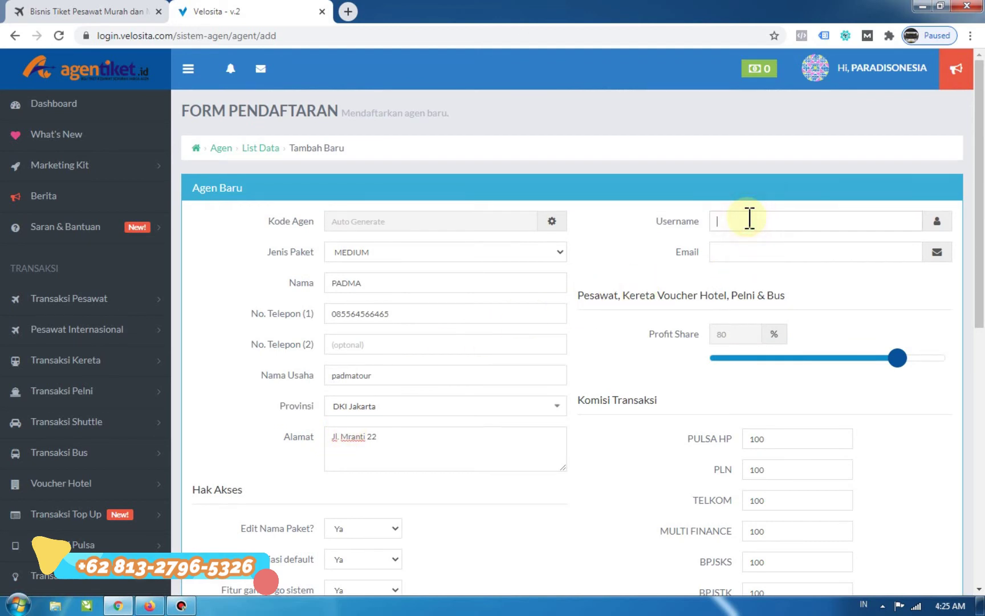
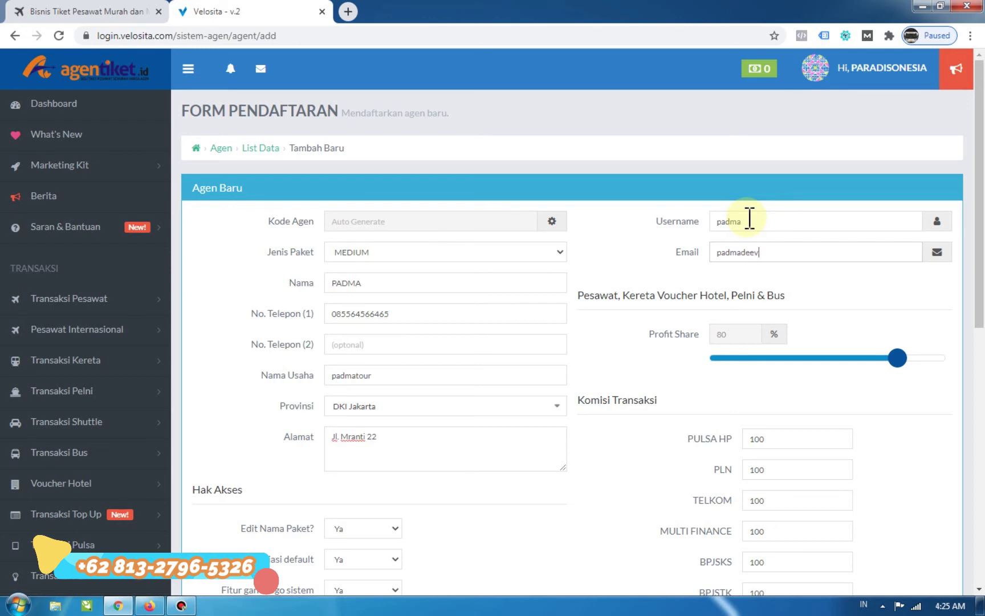
Try the MURAH and MANTAP package types, then settle Jenis Paket on MEDIUM.
click(665, 336)
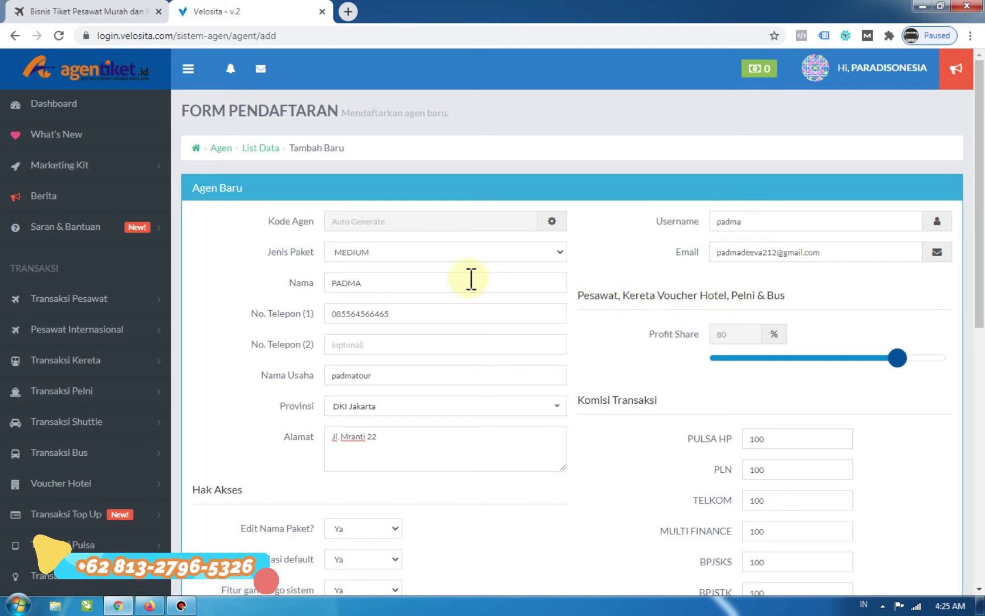
click(366, 254)
click(362, 267)
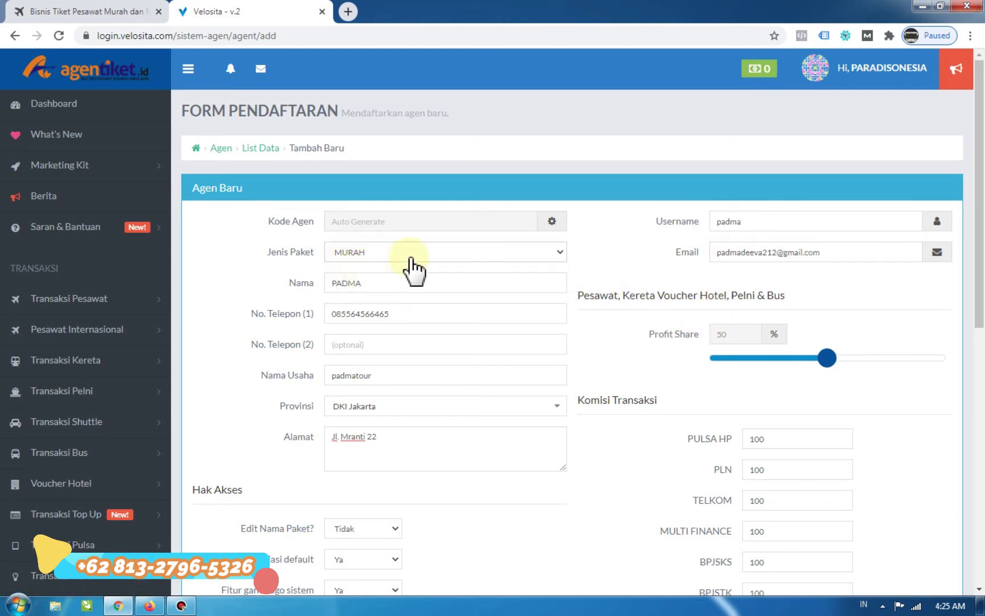
click(352, 254)
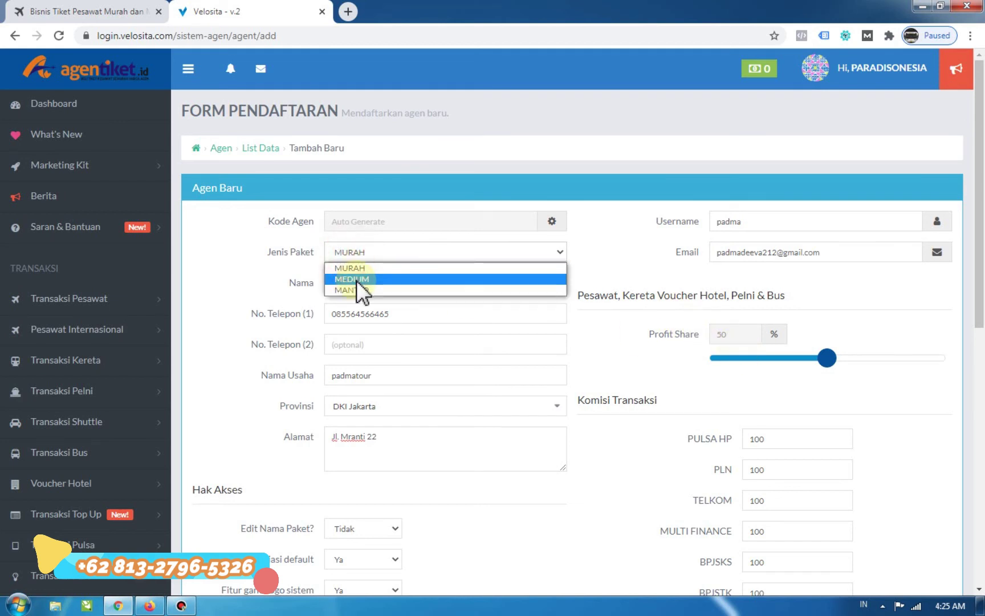
click(356, 280)
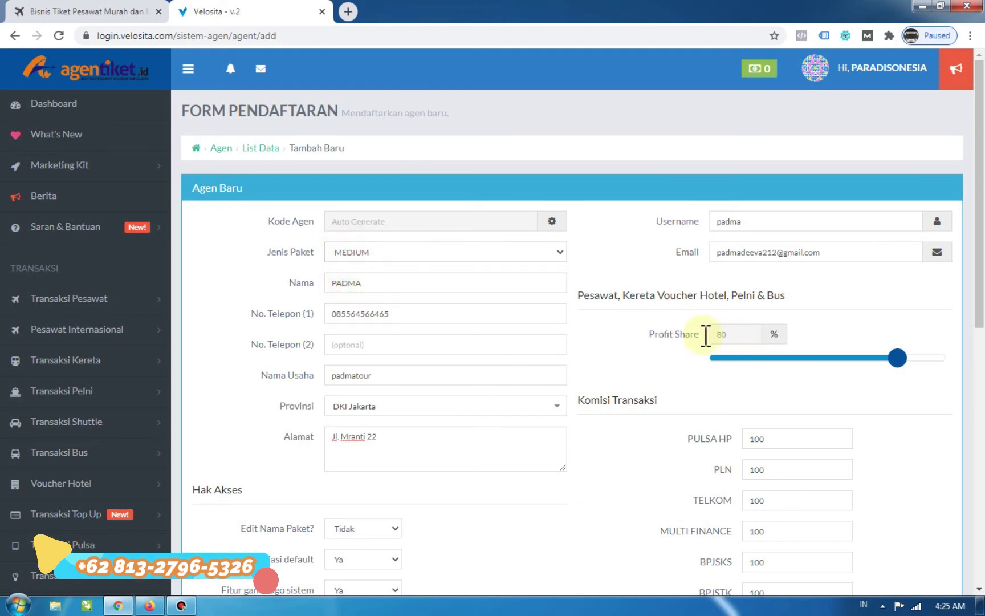
click(407, 260)
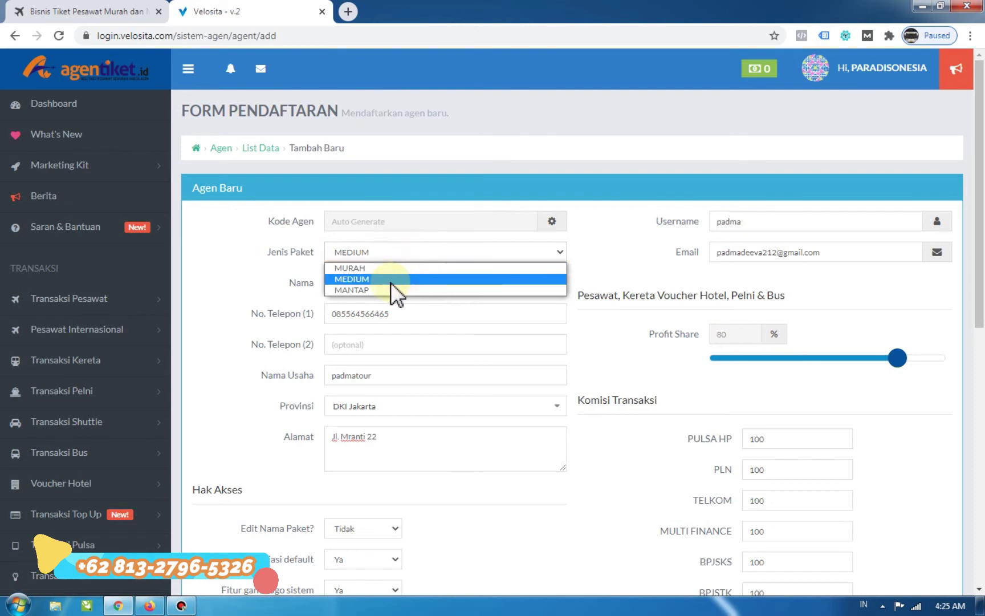
click(390, 283)
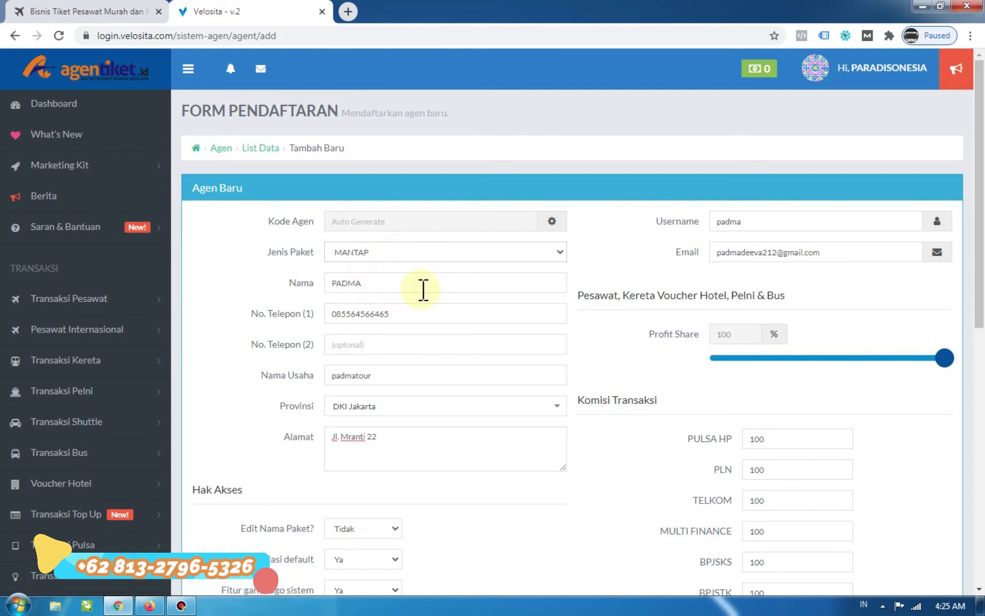
click(365, 253)
click(355, 278)
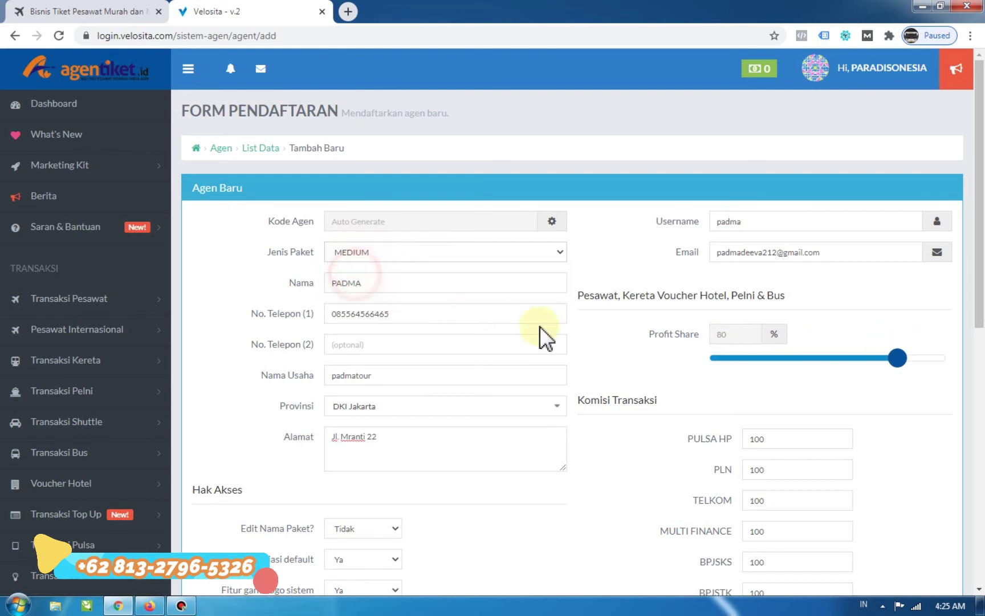
Check the Komisi Transaksi values, focusing the PULSA HP and PLN commission fields.
scroll(594, 350, down, 2)
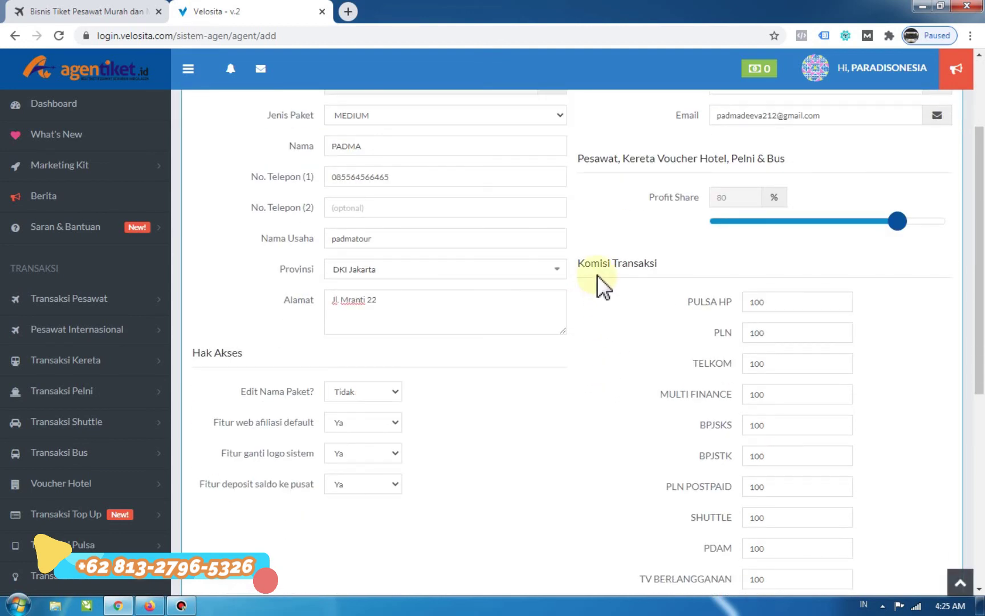
drag(582, 272, 666, 270)
click(687, 267)
scroll(696, 263, down, 2)
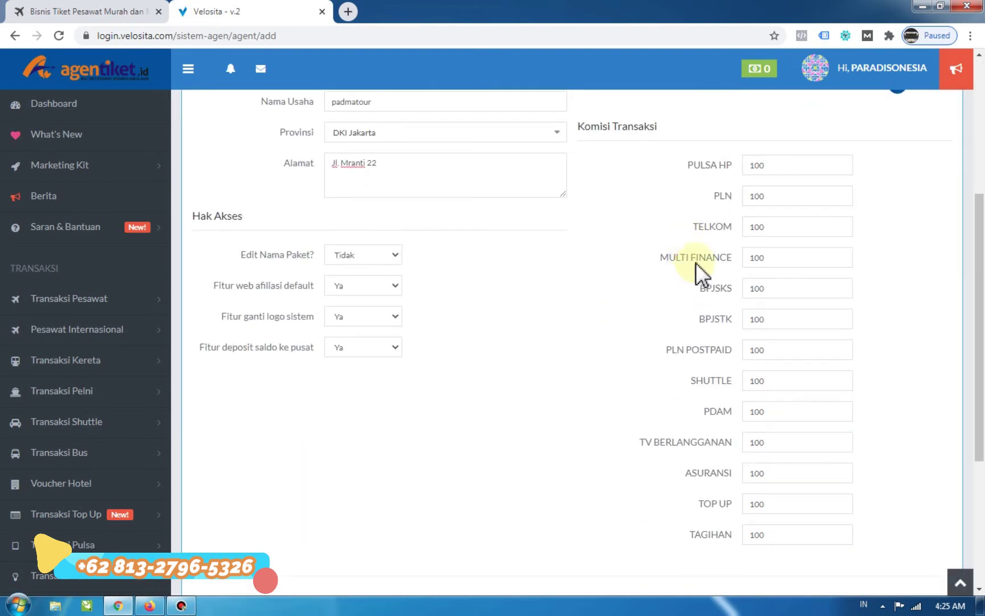
drag(770, 167, 729, 166)
click(729, 167)
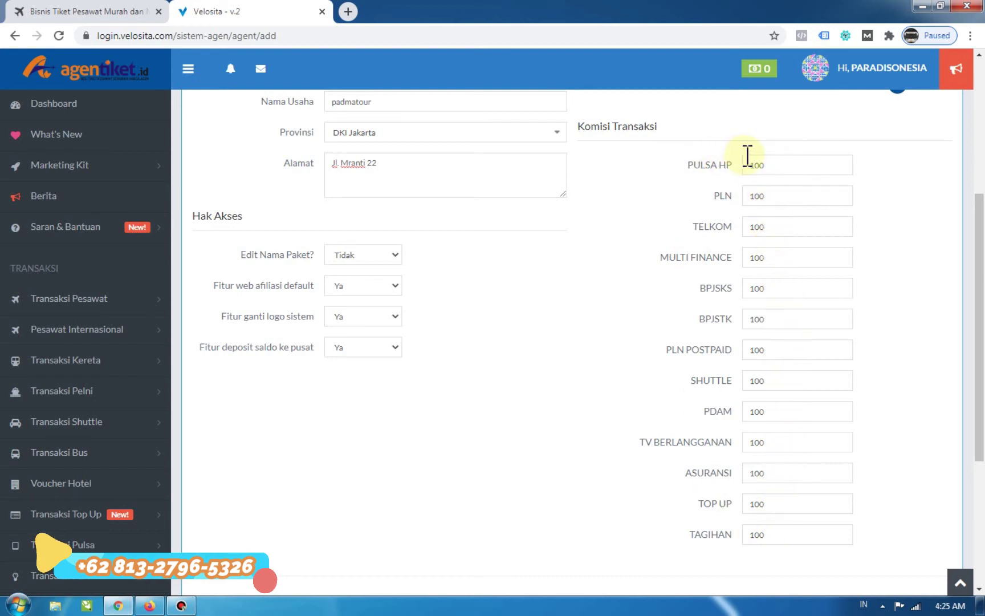
scroll(761, 485, down, 1)
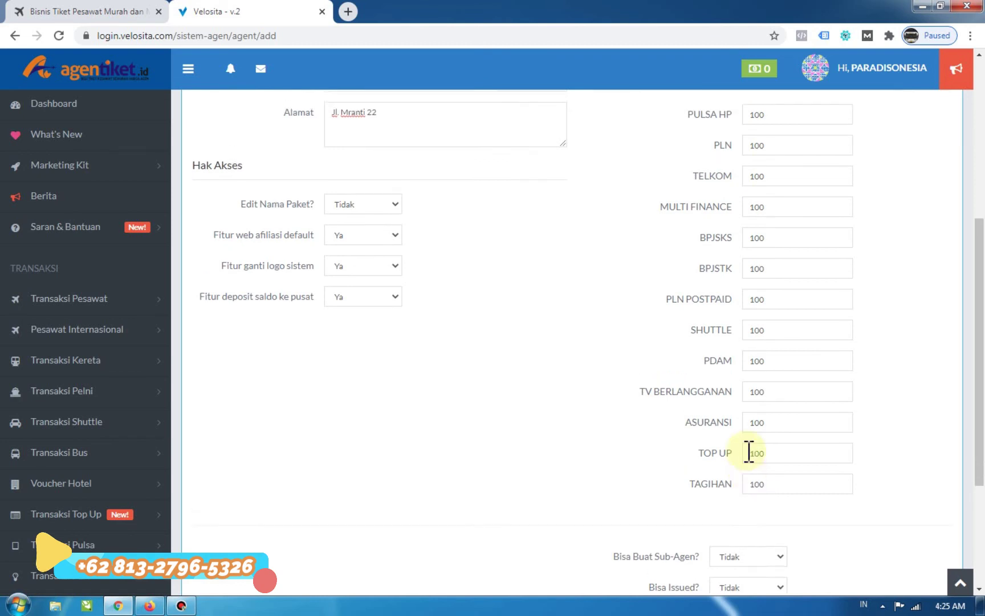
scroll(749, 453, up, 1)
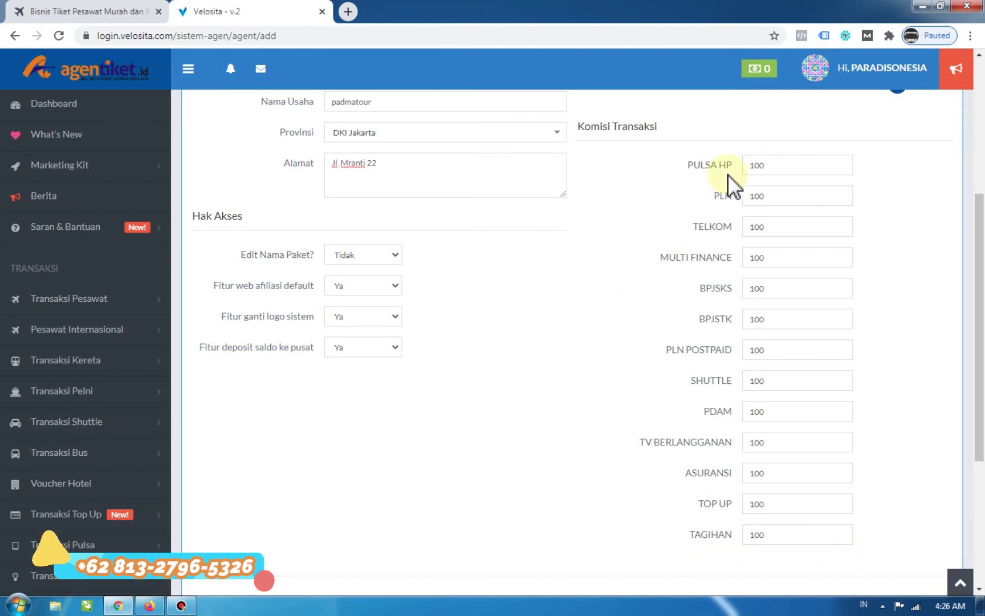
click(763, 165)
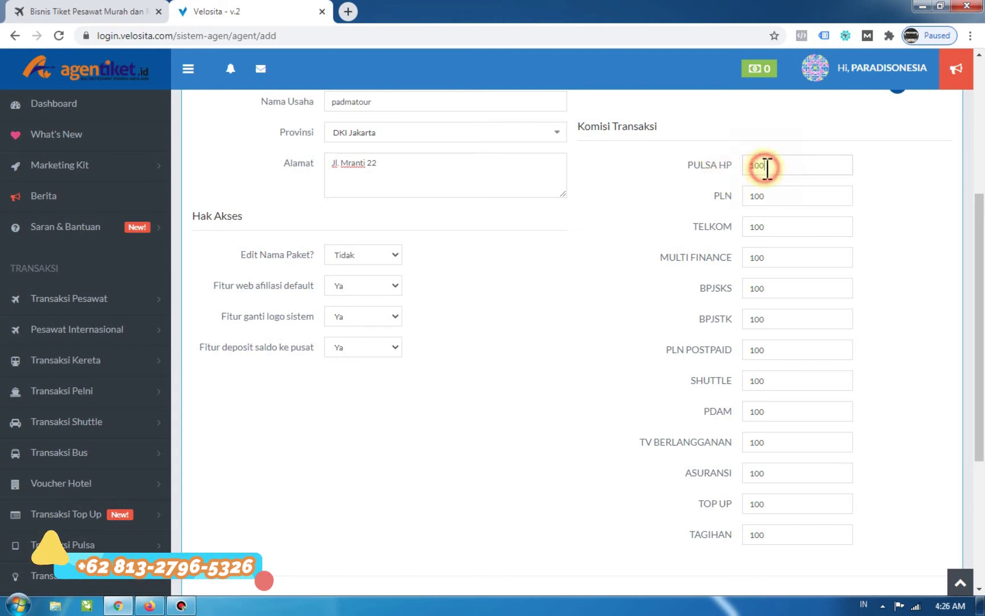
click(768, 200)
Try allowing sub-agent creation, leave Bisa Buat Sub-Agen at Tidak, and close the quota alert.
scroll(769, 260, down, 5)
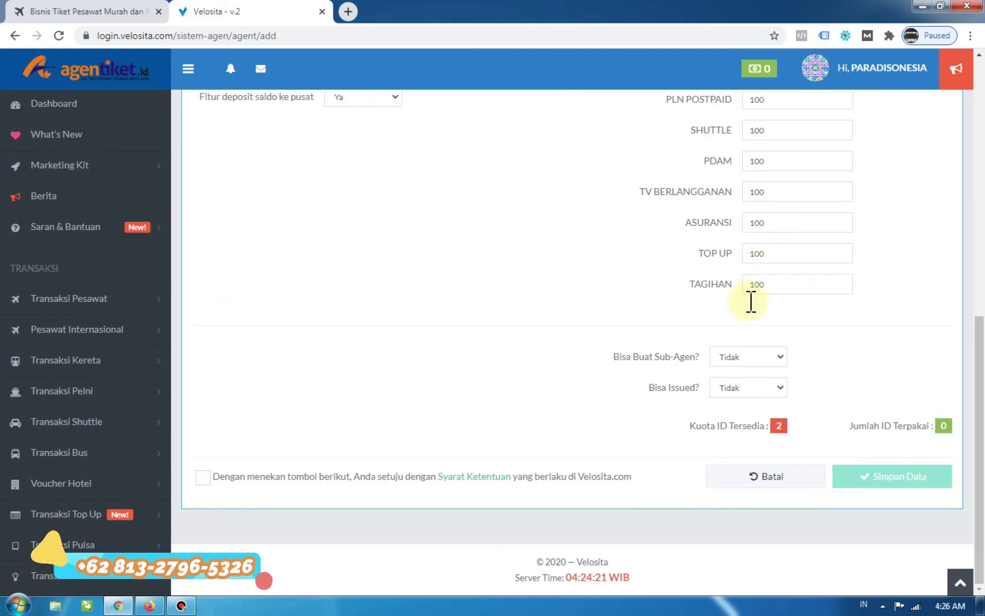
scroll(757, 297, up, 4)
scroll(754, 293, down, 4)
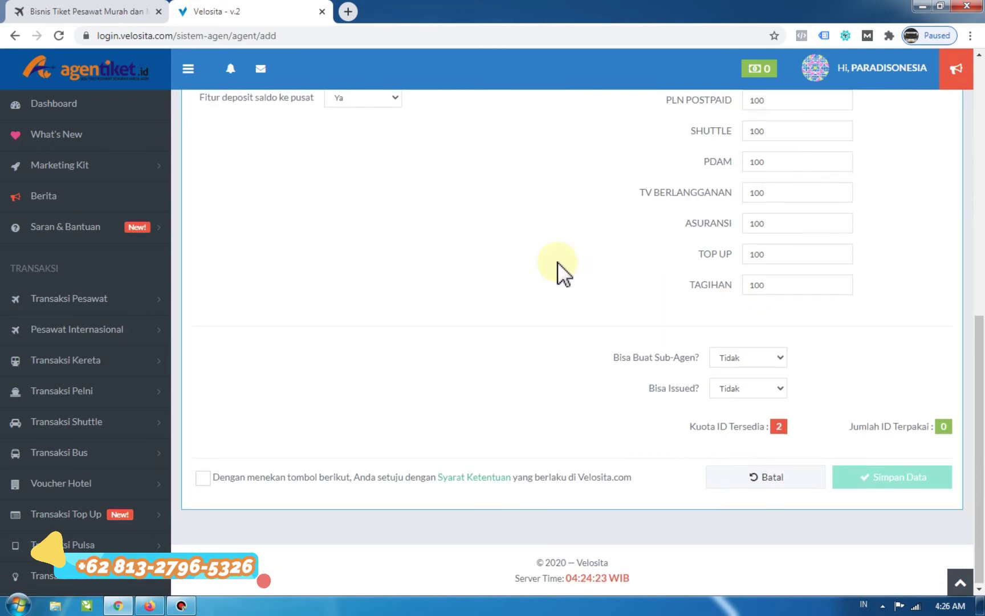
scroll(556, 262, up, 10)
scroll(555, 262, down, 10)
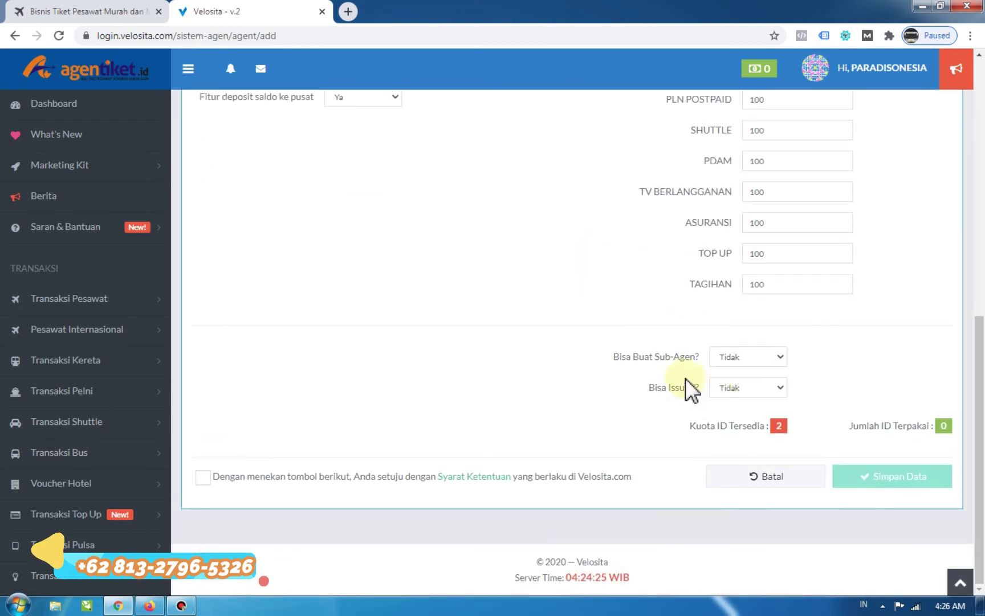
click(742, 364)
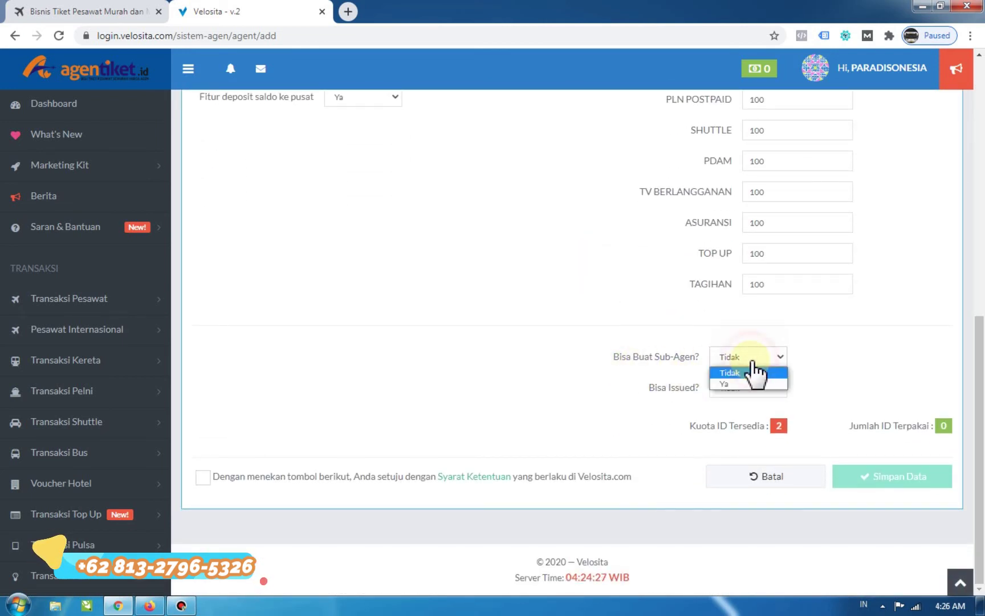
click(736, 381)
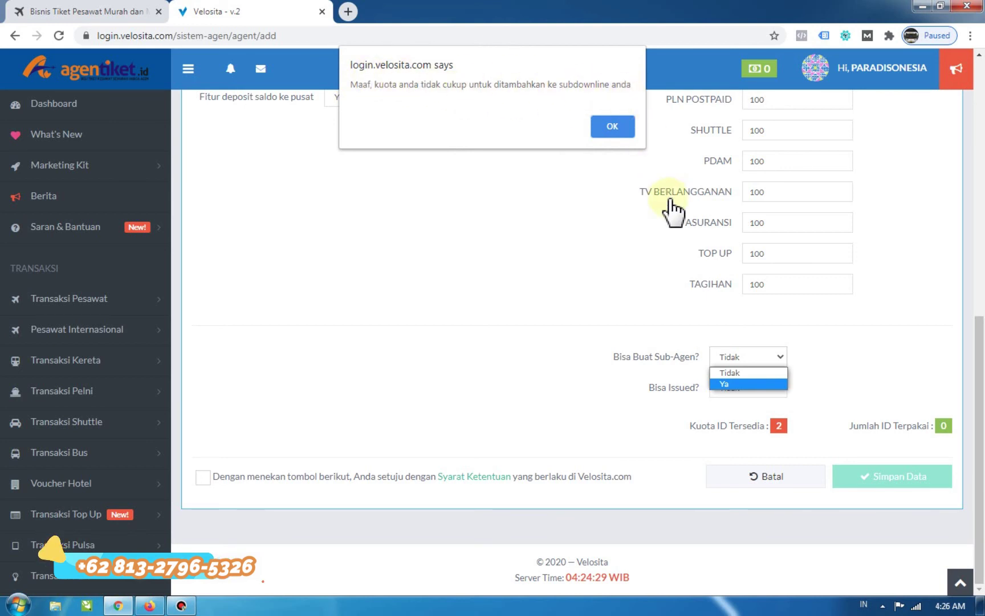
click(661, 362)
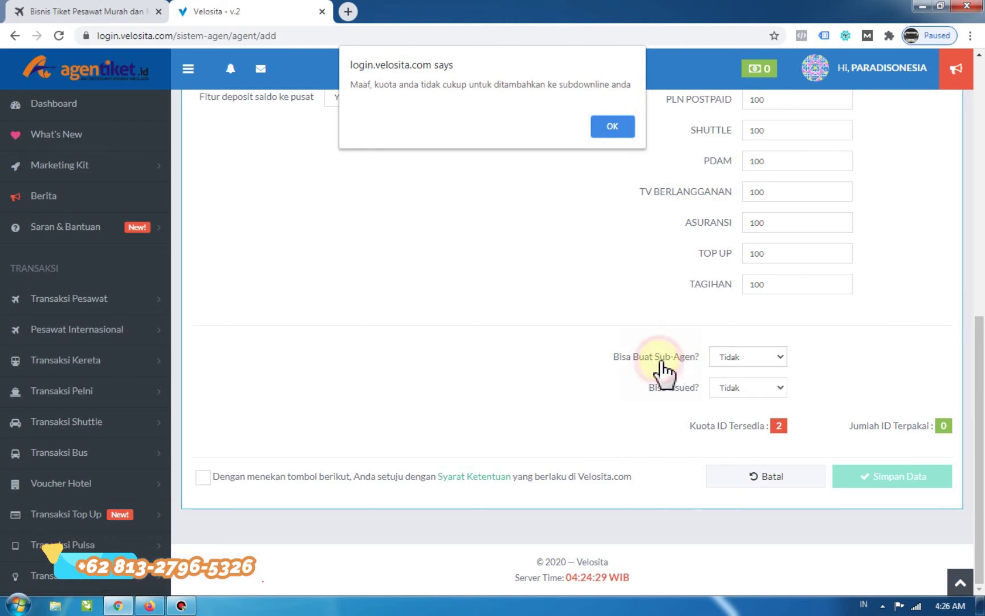
click(614, 125)
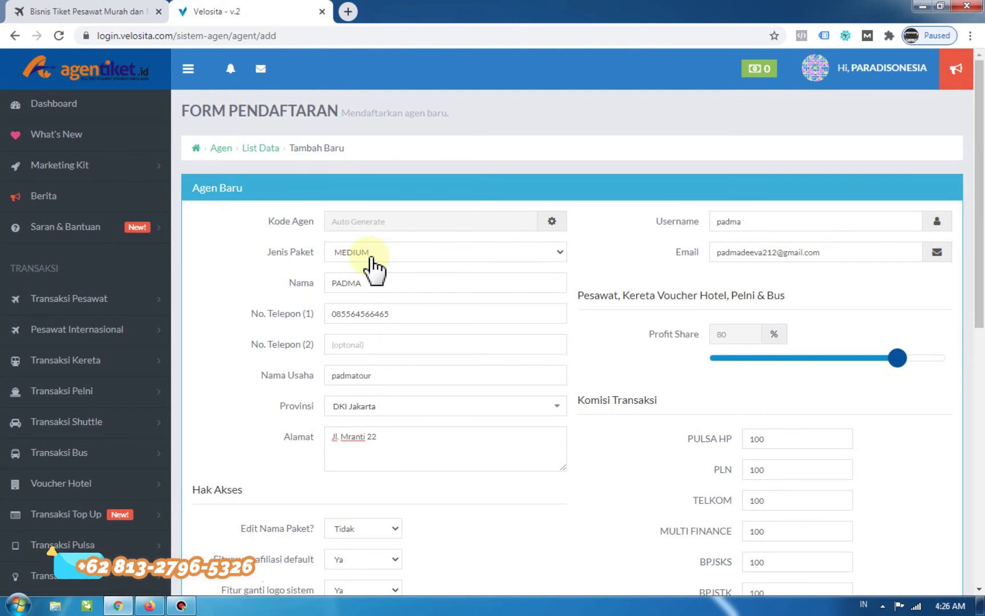
Set Bisa Issued to Ya after briefly switching it back to Tidak.
scroll(570, 313, down, 10)
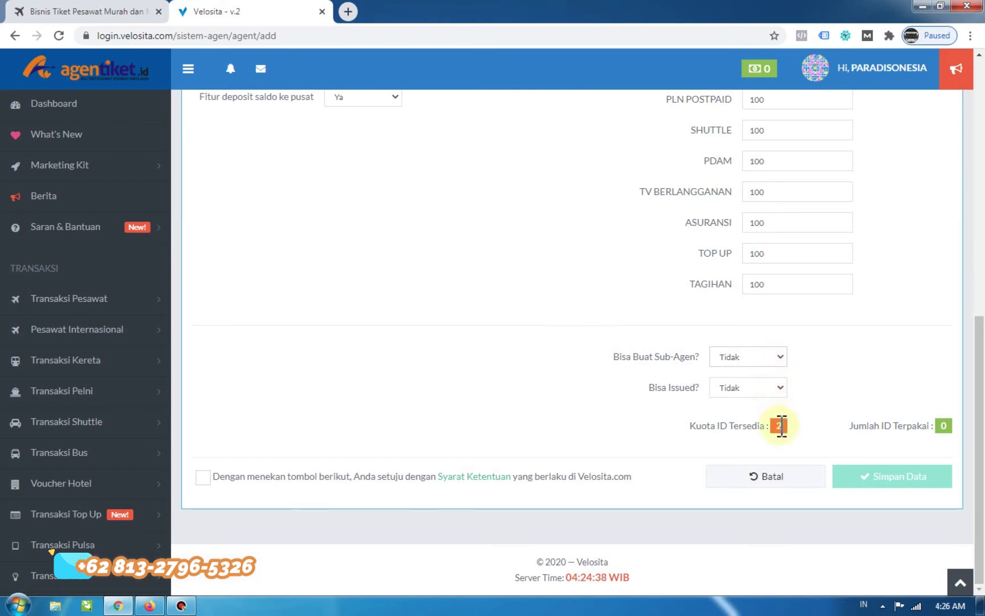
click(780, 426)
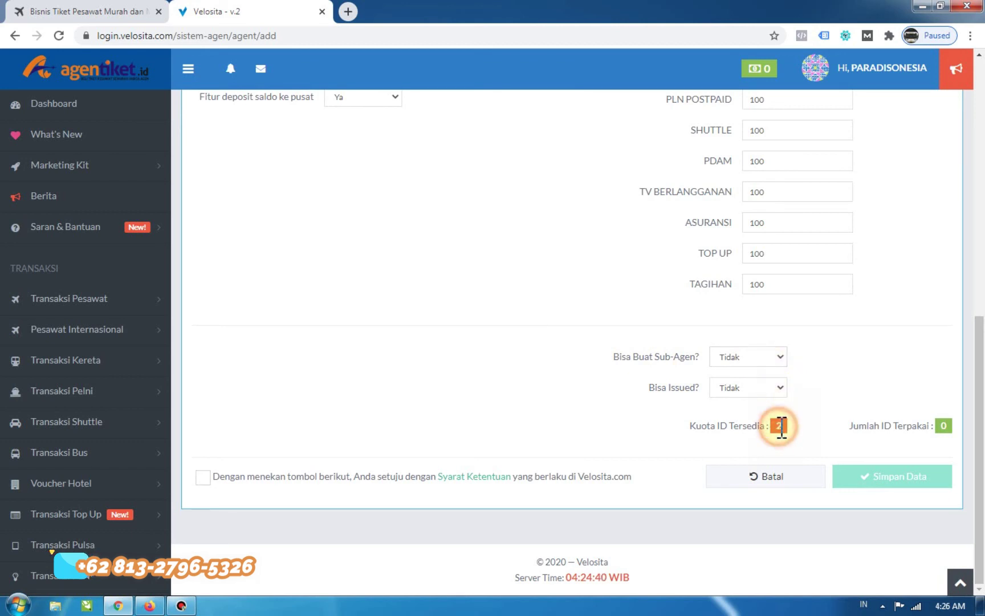
click(828, 388)
click(759, 390)
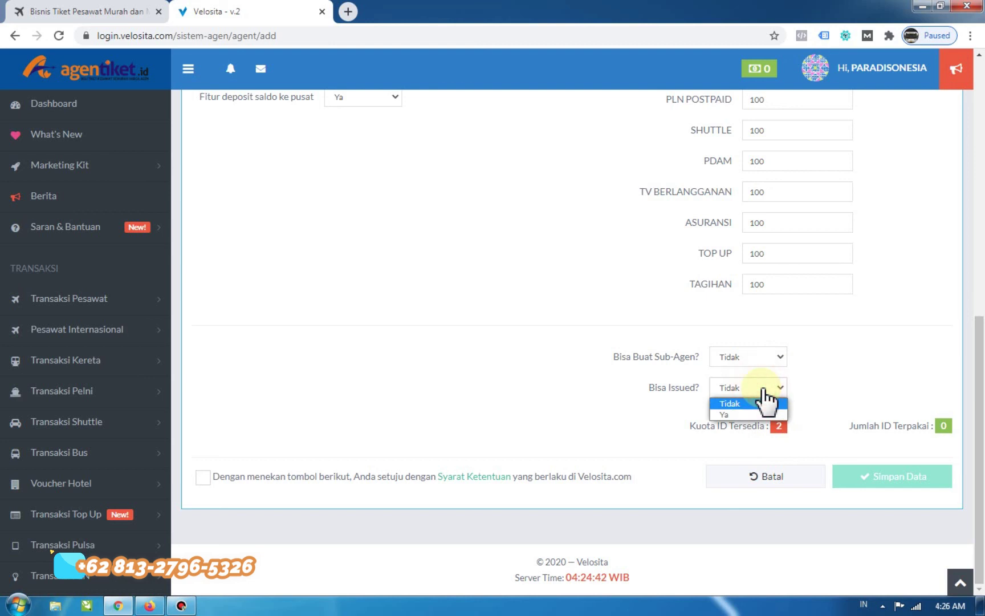
click(755, 390)
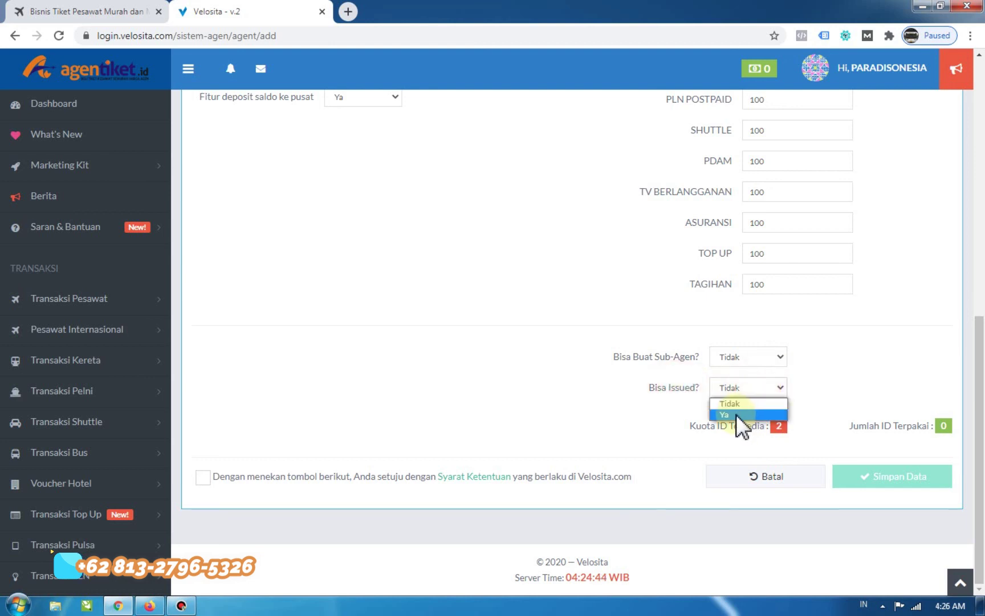
click(736, 415)
click(734, 390)
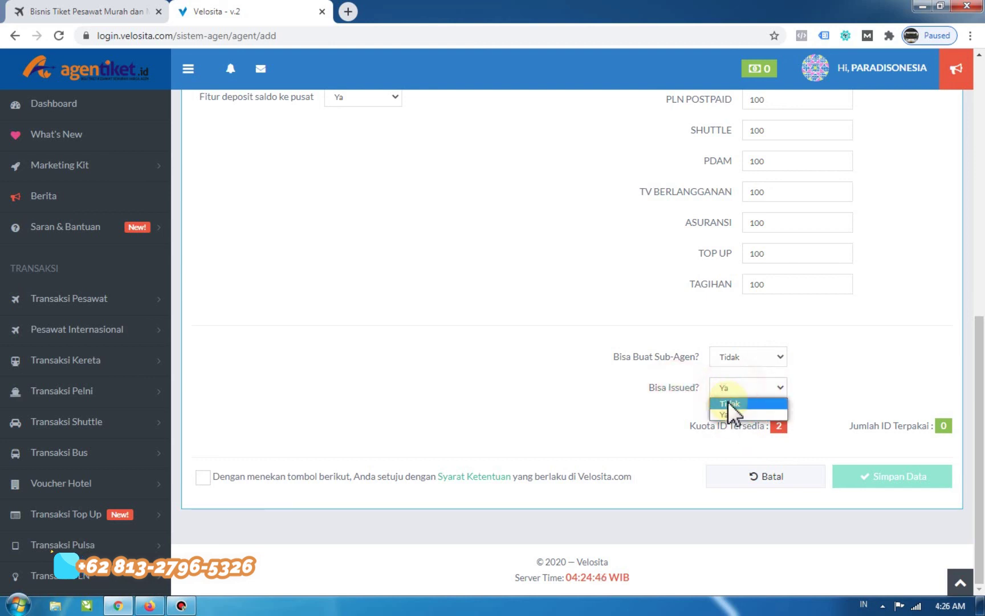
click(727, 401)
click(736, 392)
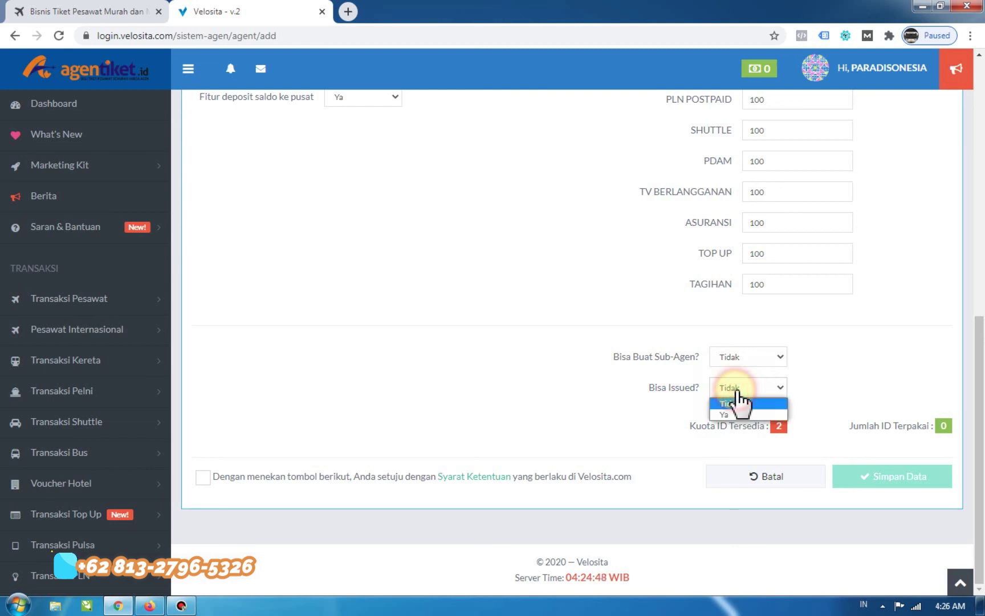
click(728, 412)
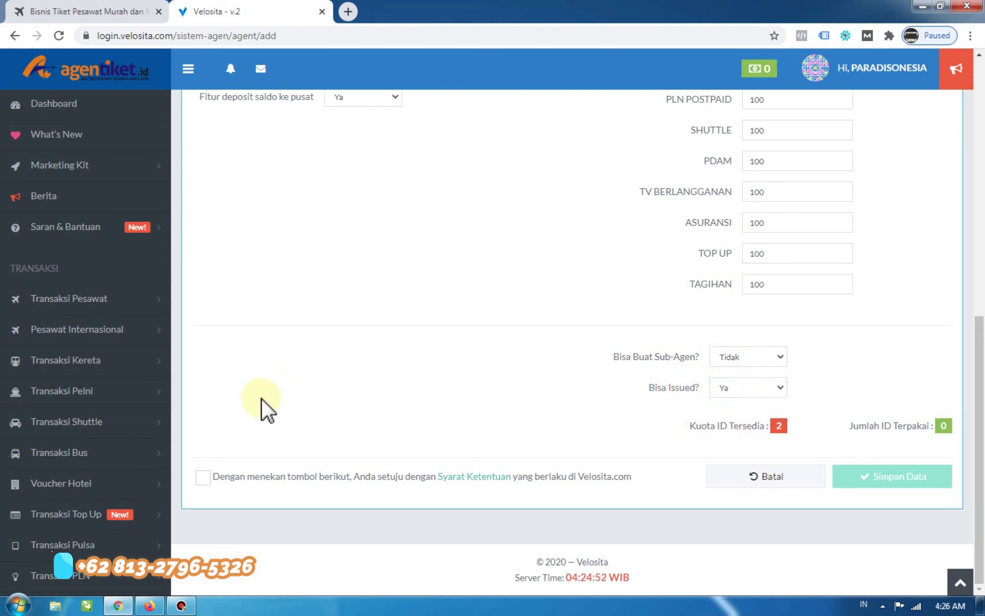
Accept the terms and conditions and set Edit Nama Paket to Ya.
click(200, 482)
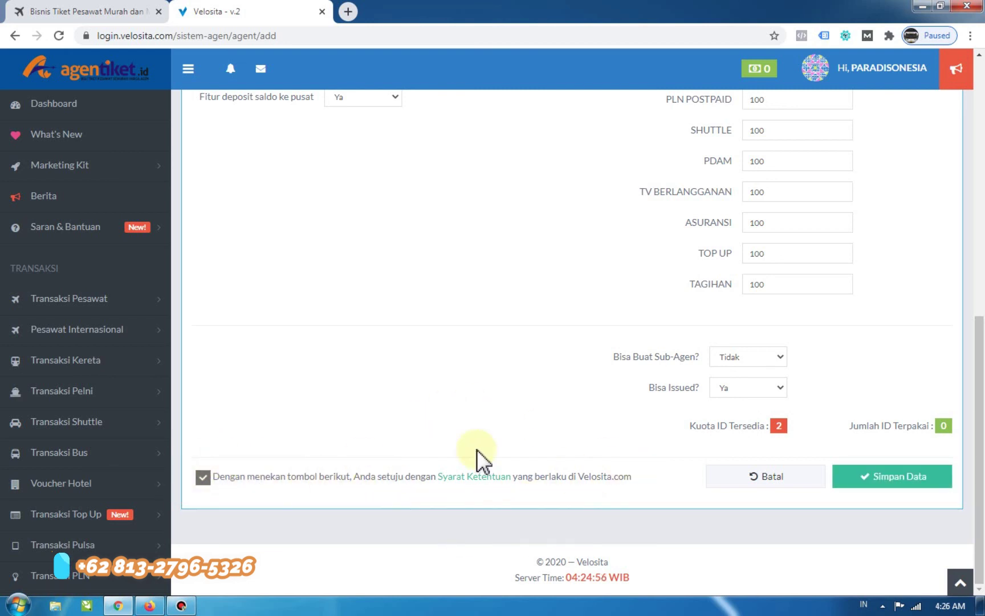
scroll(445, 447, up, 3)
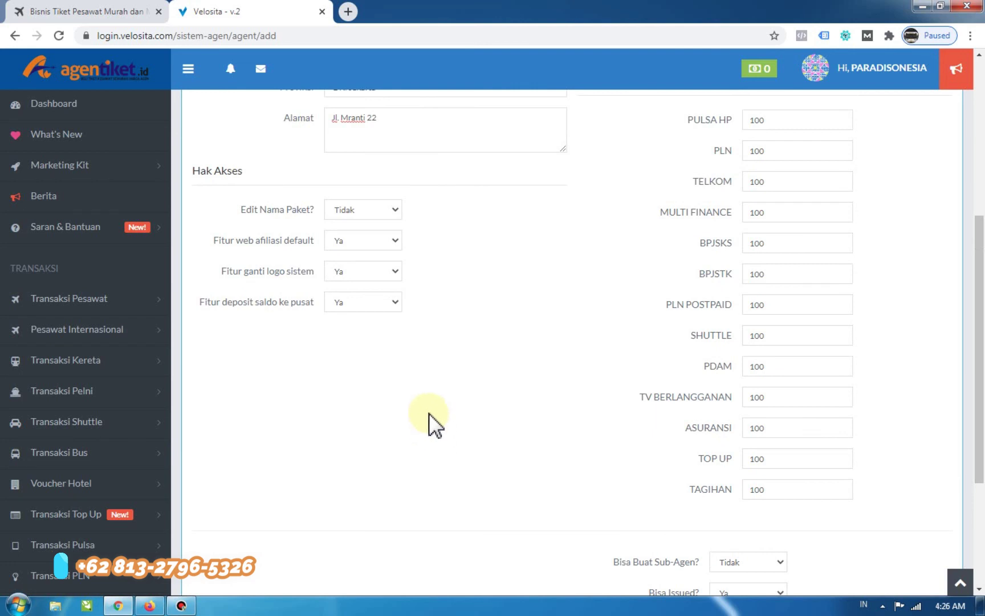
click(349, 211)
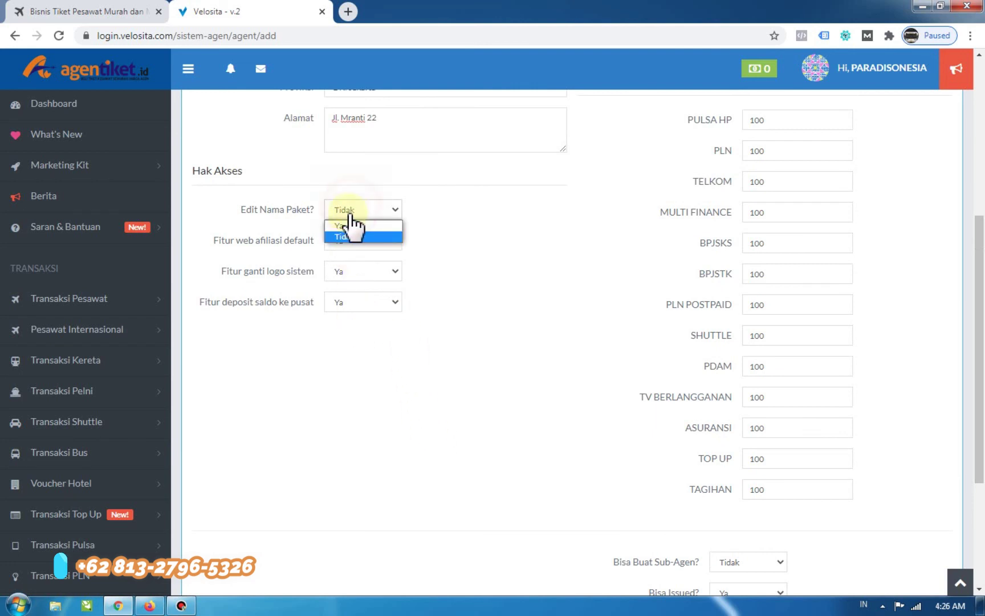
click(343, 225)
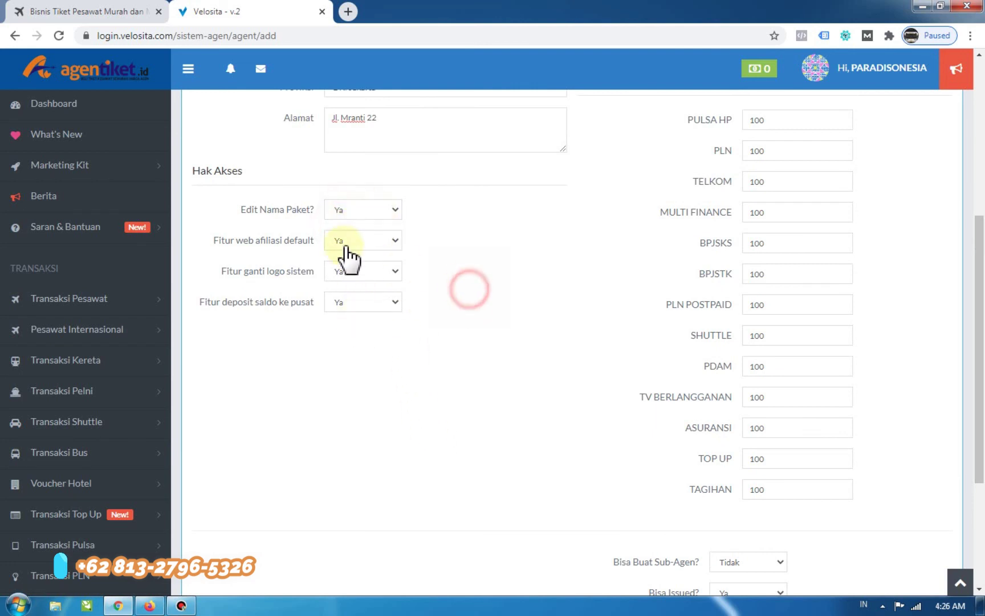
scroll(442, 269, up, 5)
scroll(441, 270, down, 3)
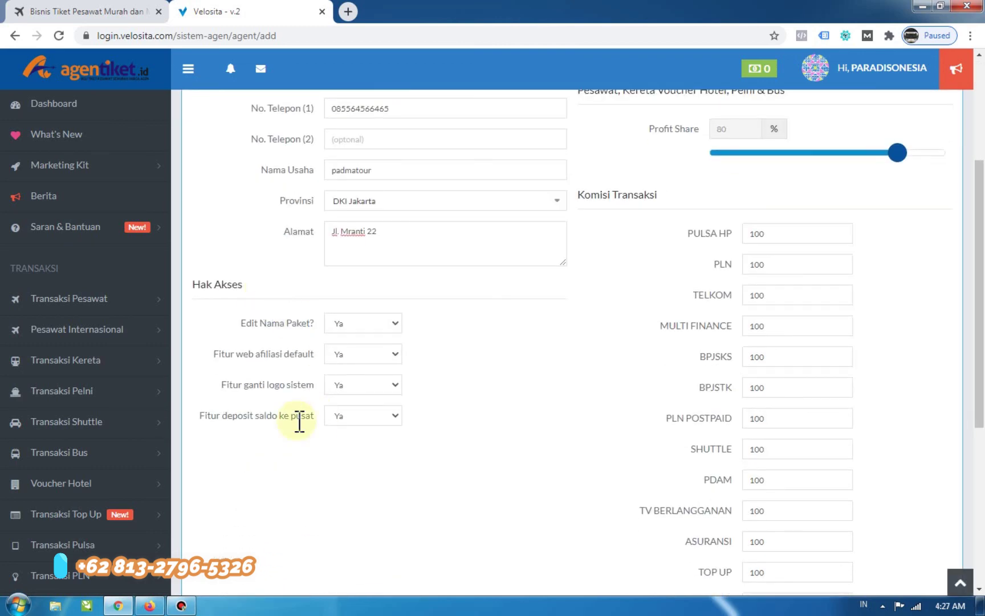
scroll(497, 343, down, 5)
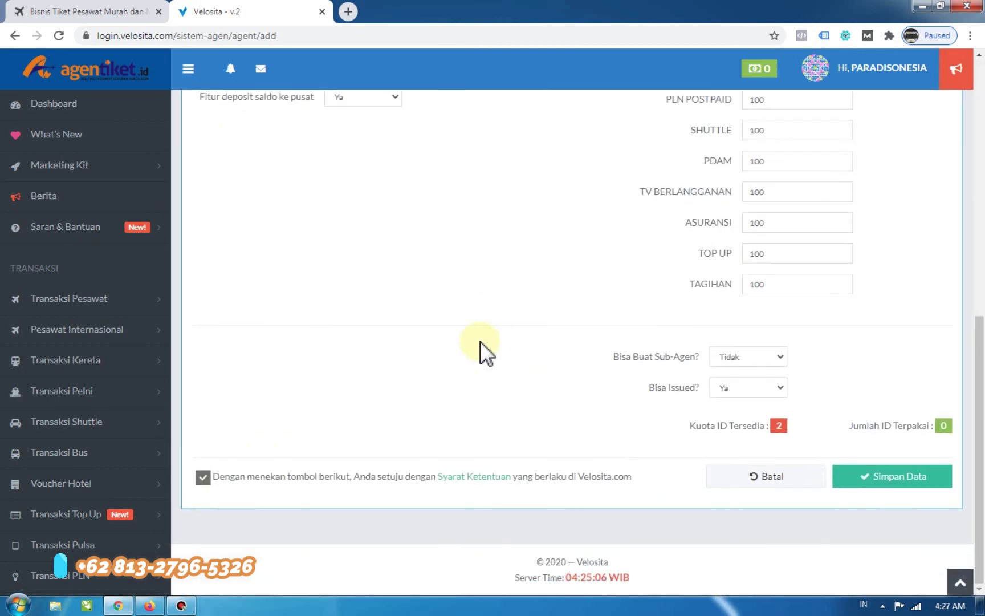
Save the new agent registration with Simpan Data.
click(897, 484)
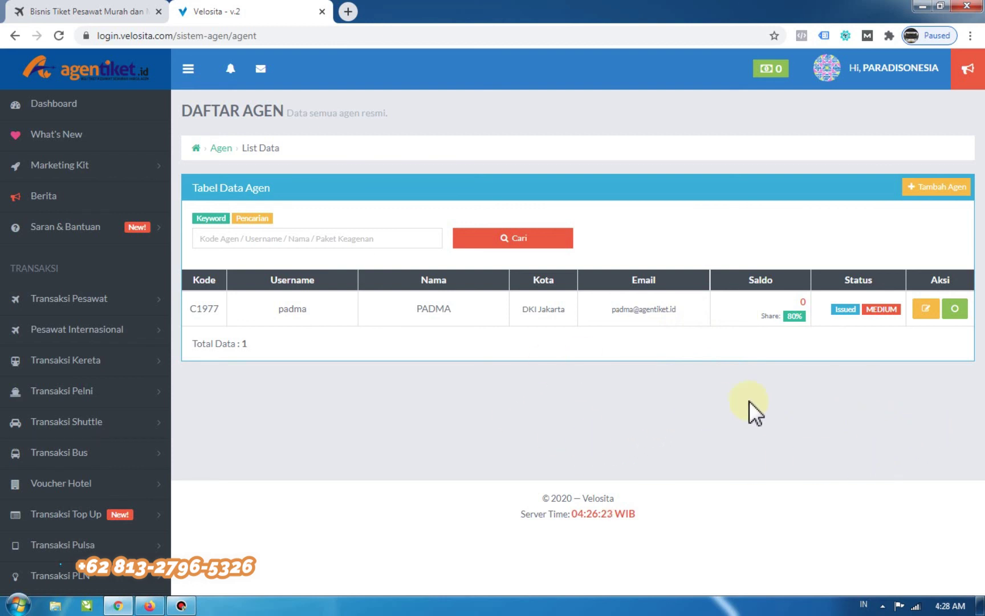
Open agent C1977 from Daftar Agen for editing.
click(925, 309)
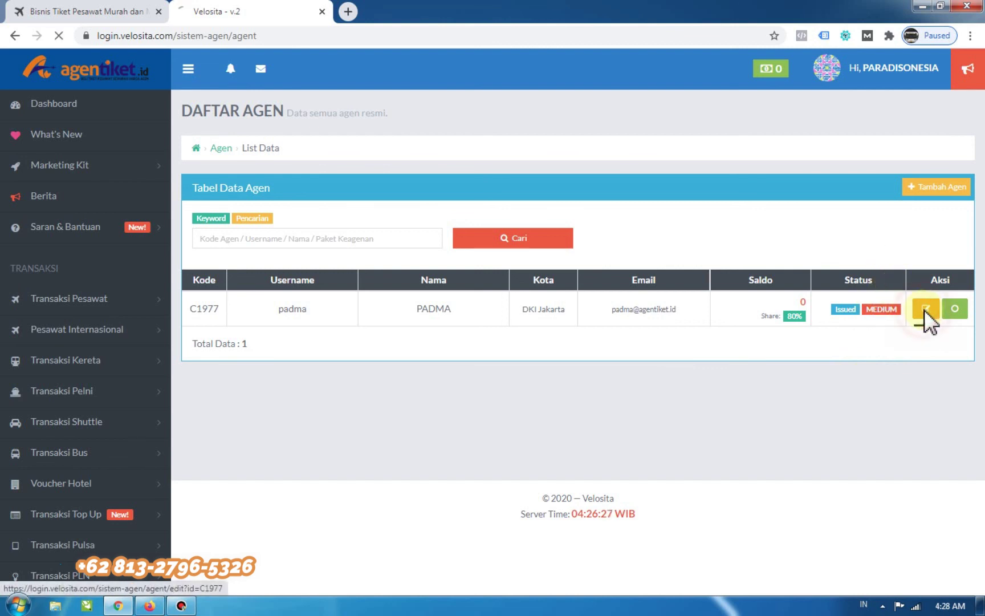
Set Edit Nama Paket, web afiliasi, ganti logo and deposit saldo rights to Ya, then save with Ubah Data.
scroll(741, 325, down, 5)
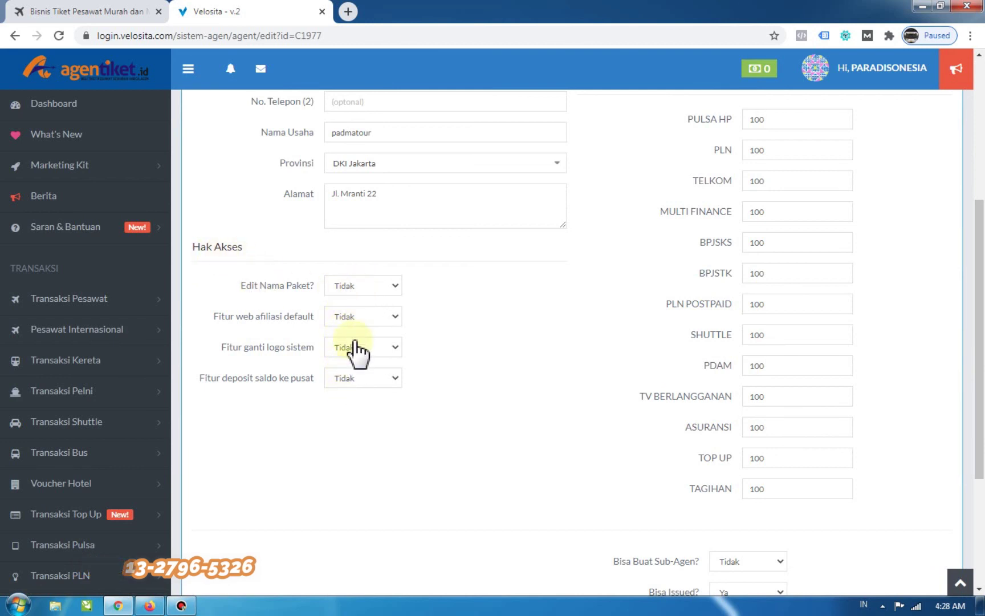
click(351, 287)
click(351, 311)
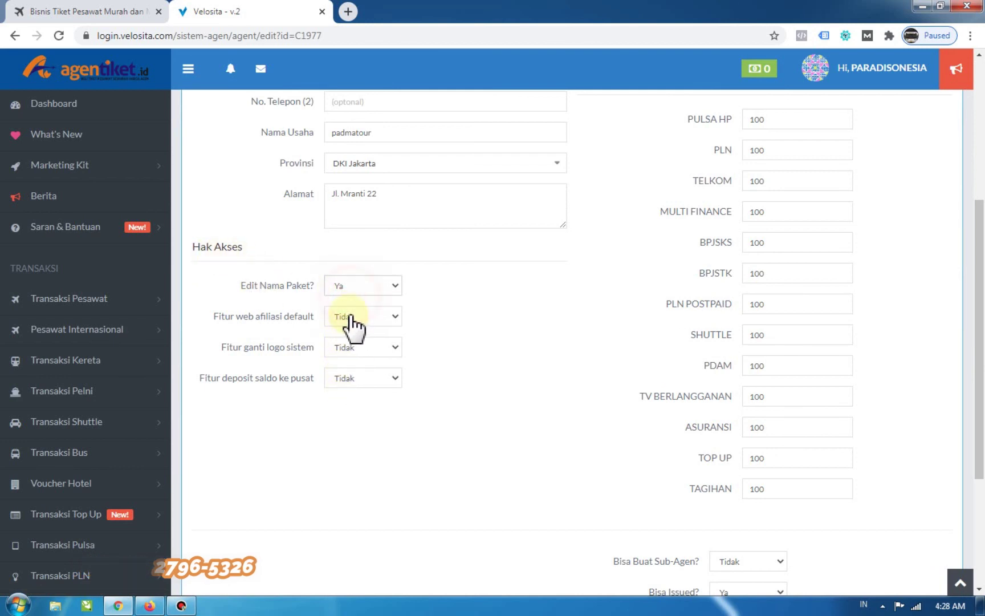
click(351, 319)
click(350, 333)
click(352, 349)
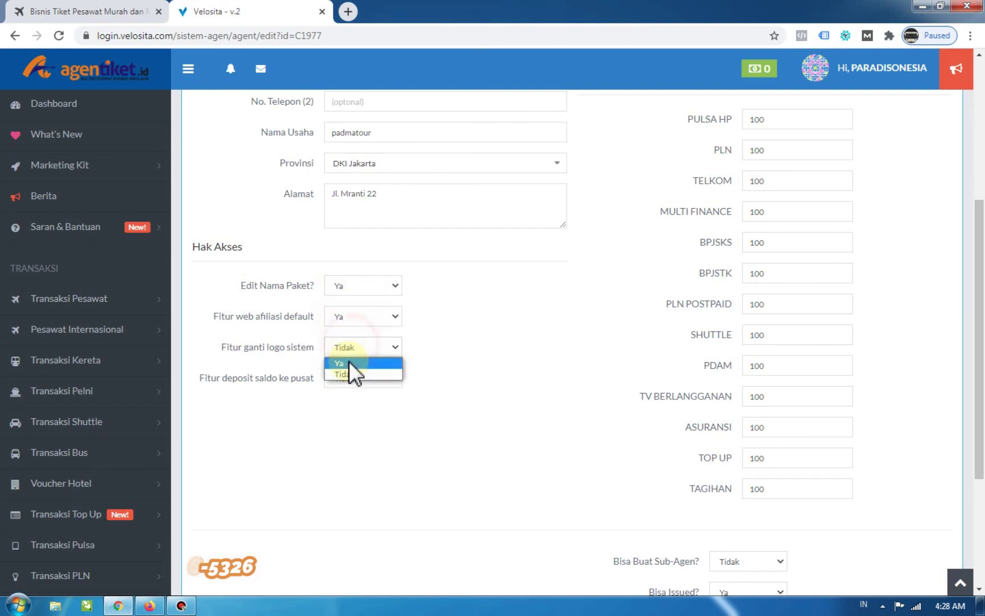
click(349, 362)
click(352, 380)
click(352, 392)
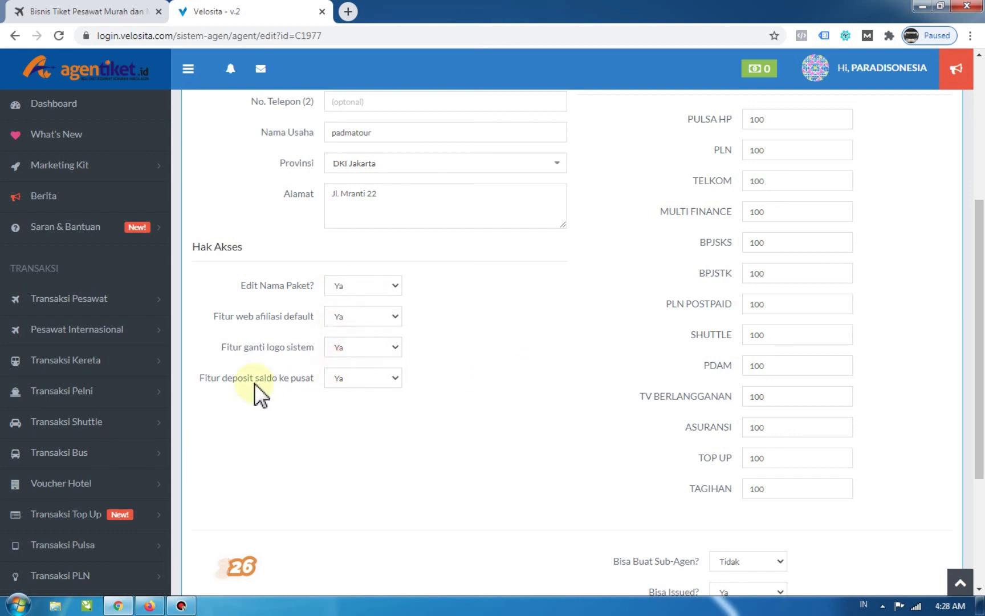
scroll(281, 398, down, 4)
click(898, 478)
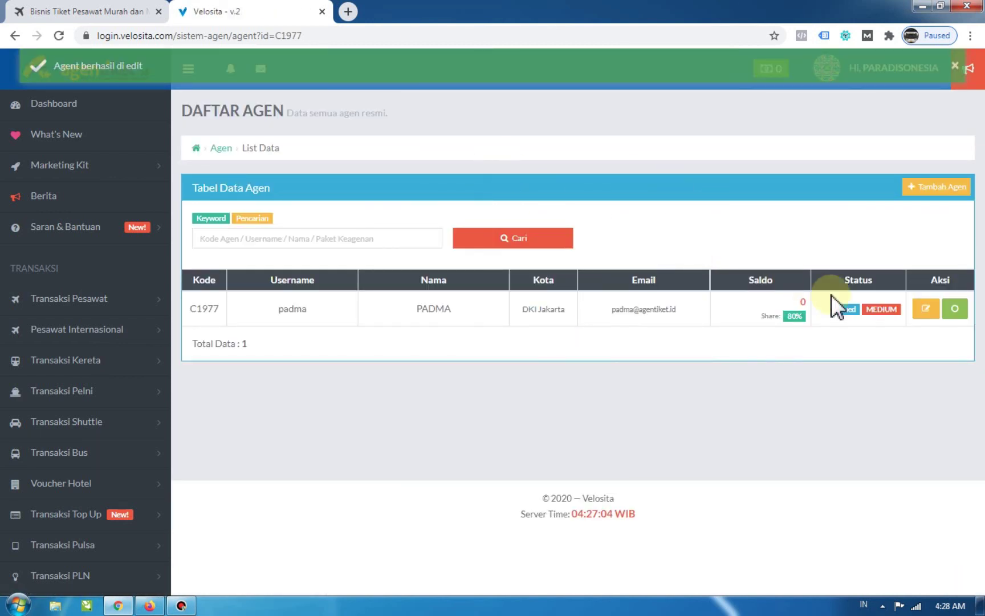
click(925, 308)
scroll(578, 330, down, 4)
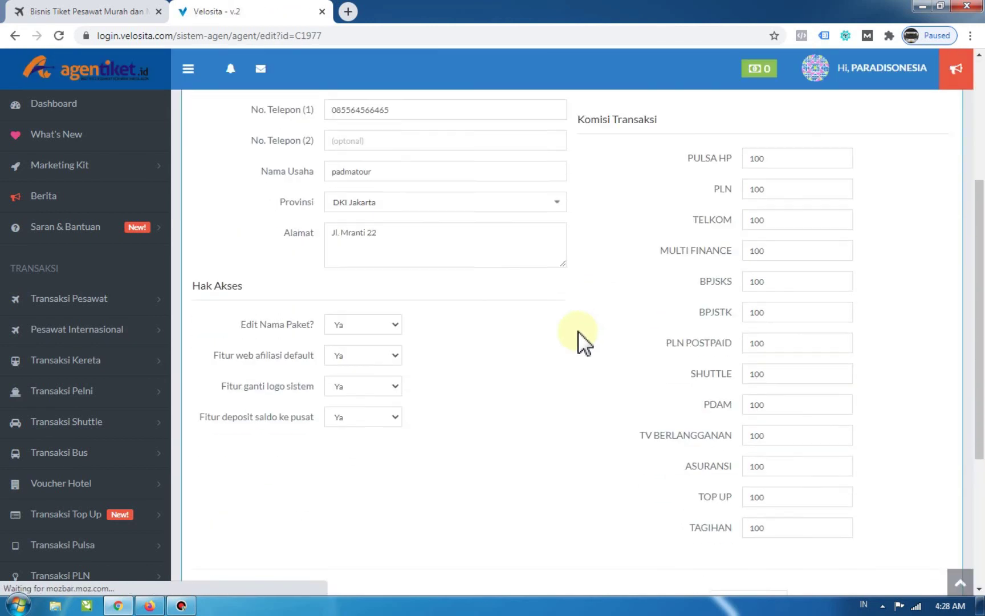
scroll(578, 331, down, 2)
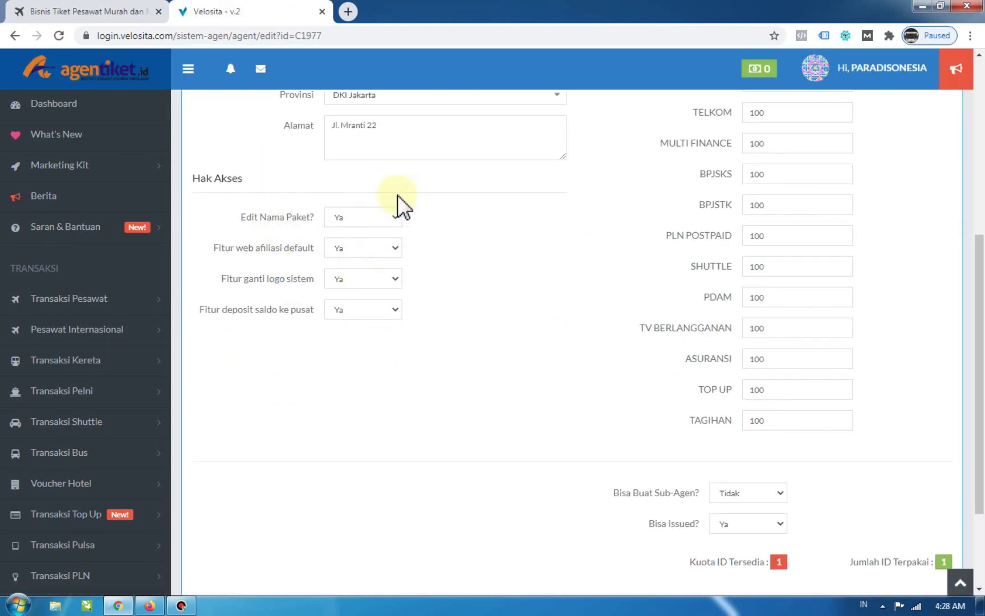
scroll(565, 395, down, 3)
click(772, 477)
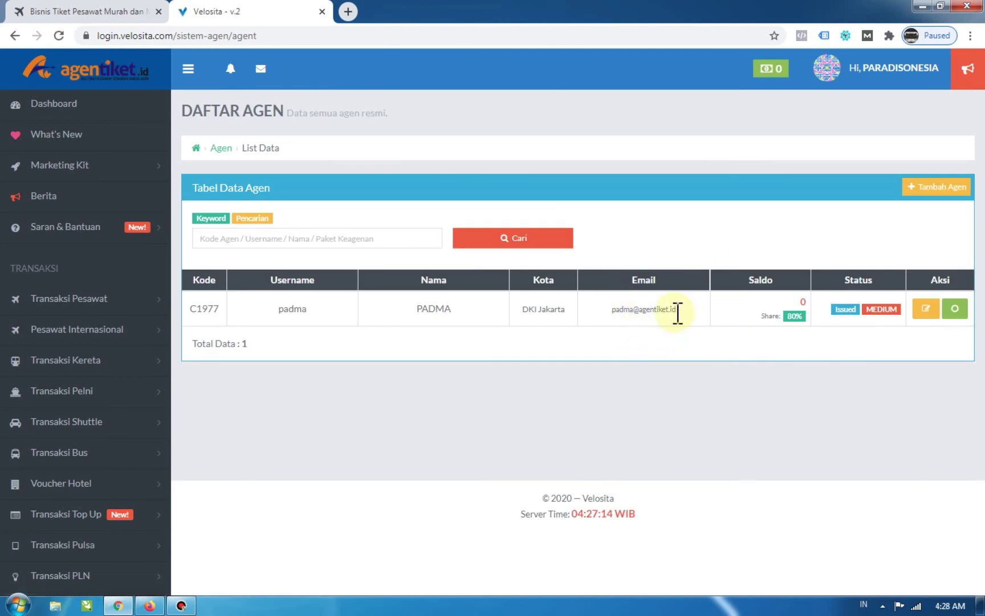
drag(677, 312, 609, 310)
click(621, 317)
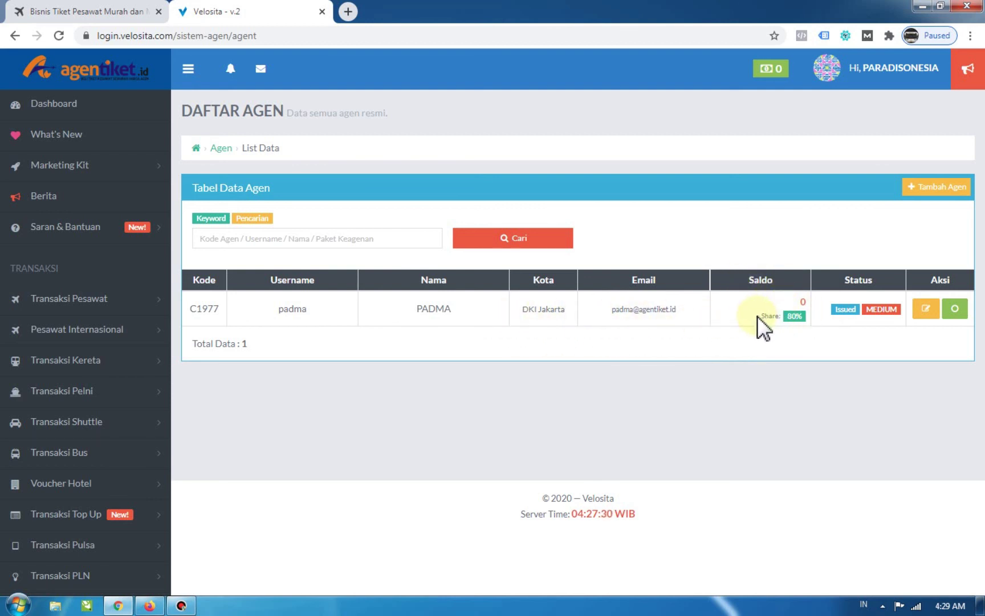
drag(757, 315, 803, 316)
click(806, 316)
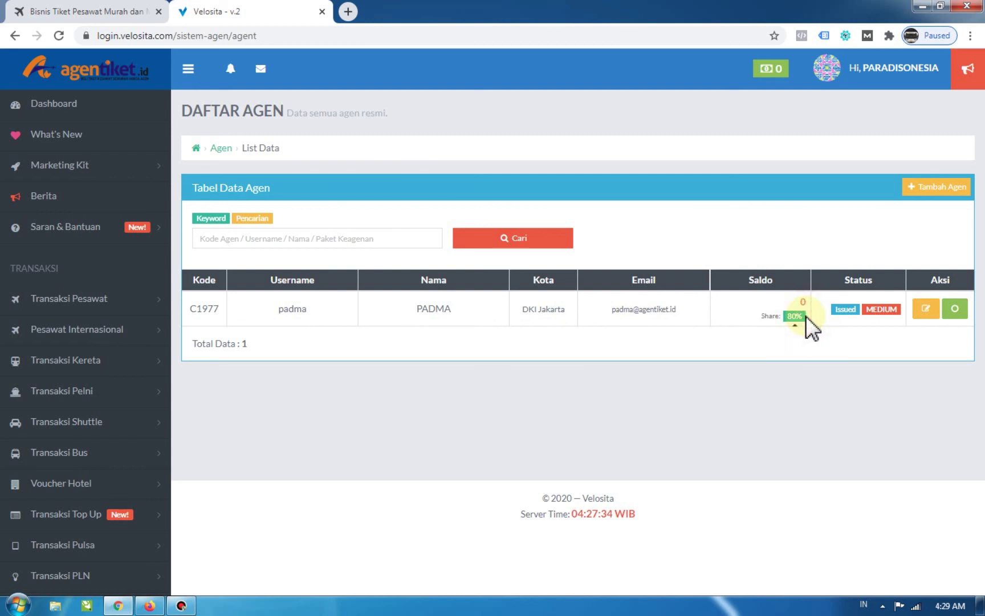